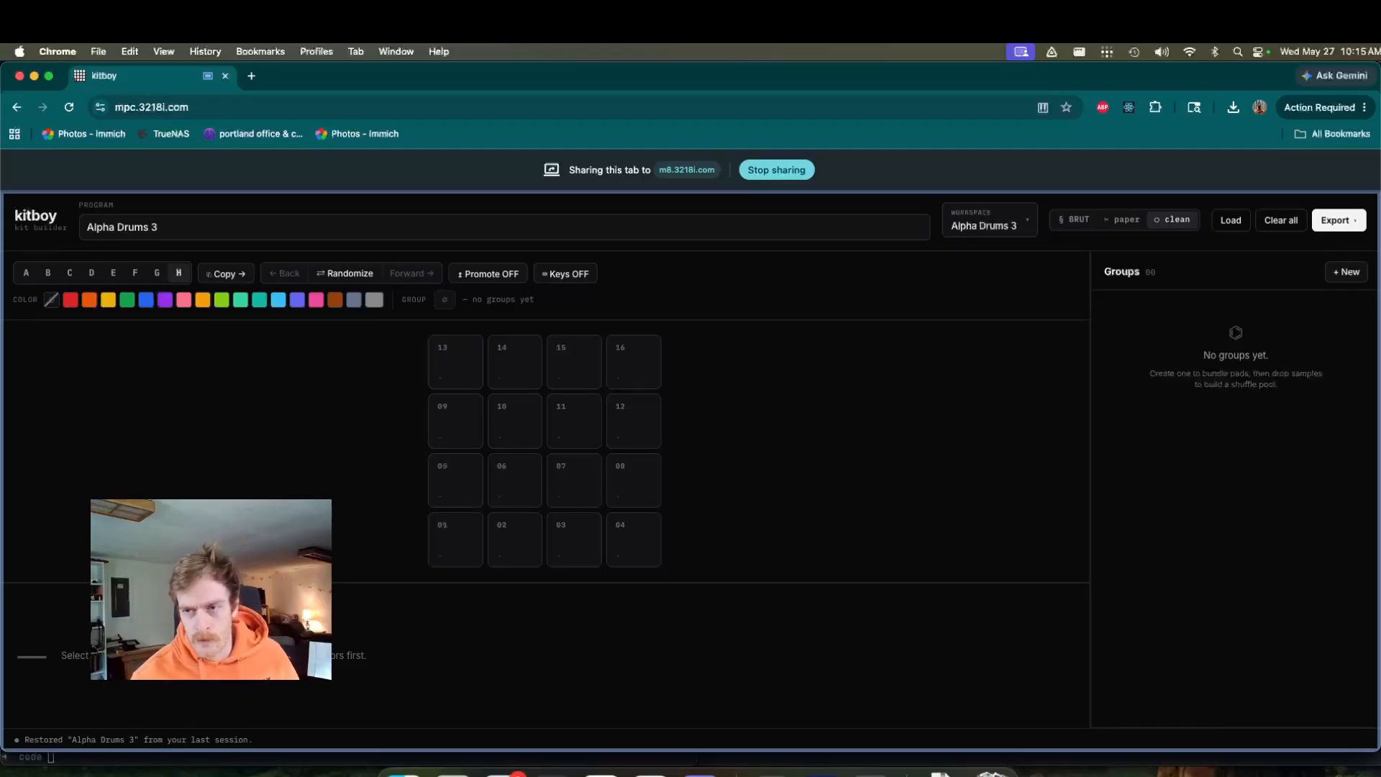
Step: Create a new workspace and name its program AD
left_click(983, 225)
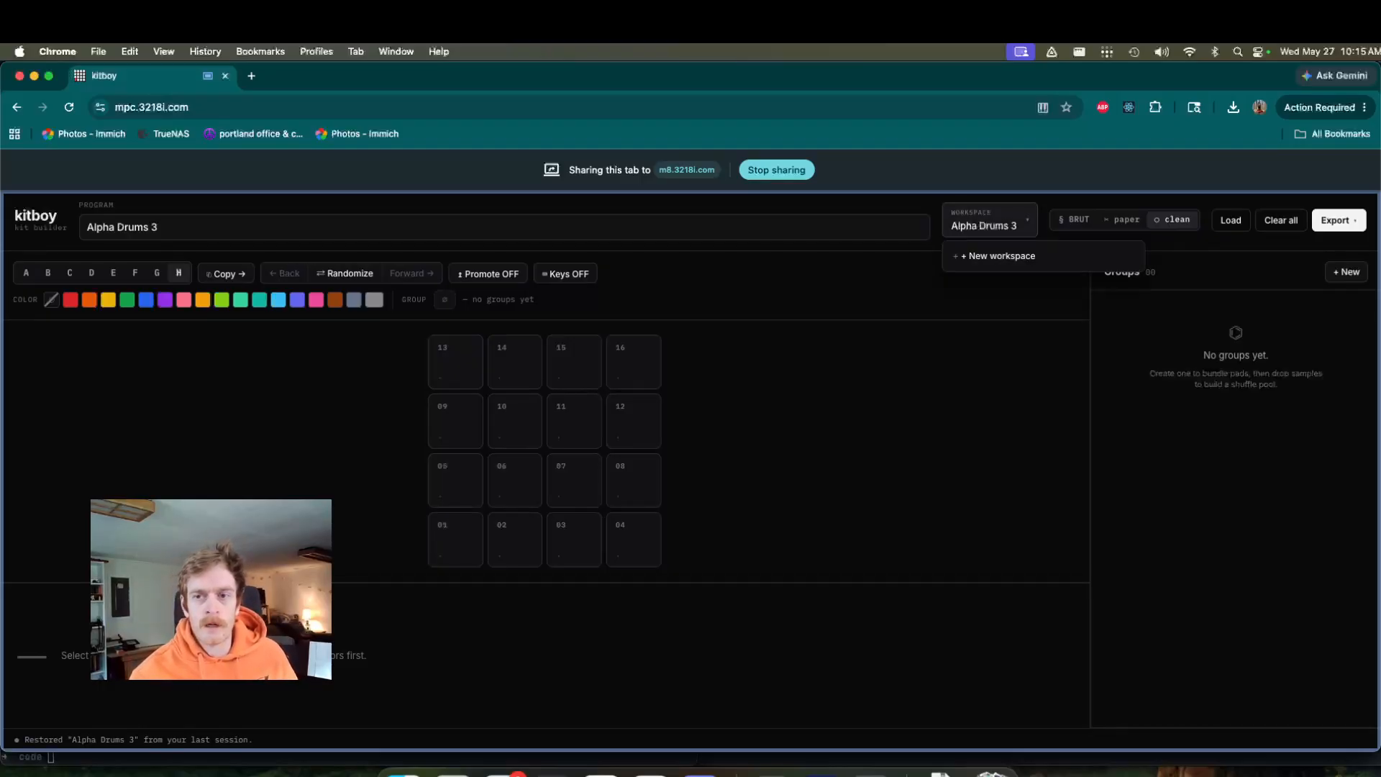
left_click(999, 256)
left_click(1001, 223)
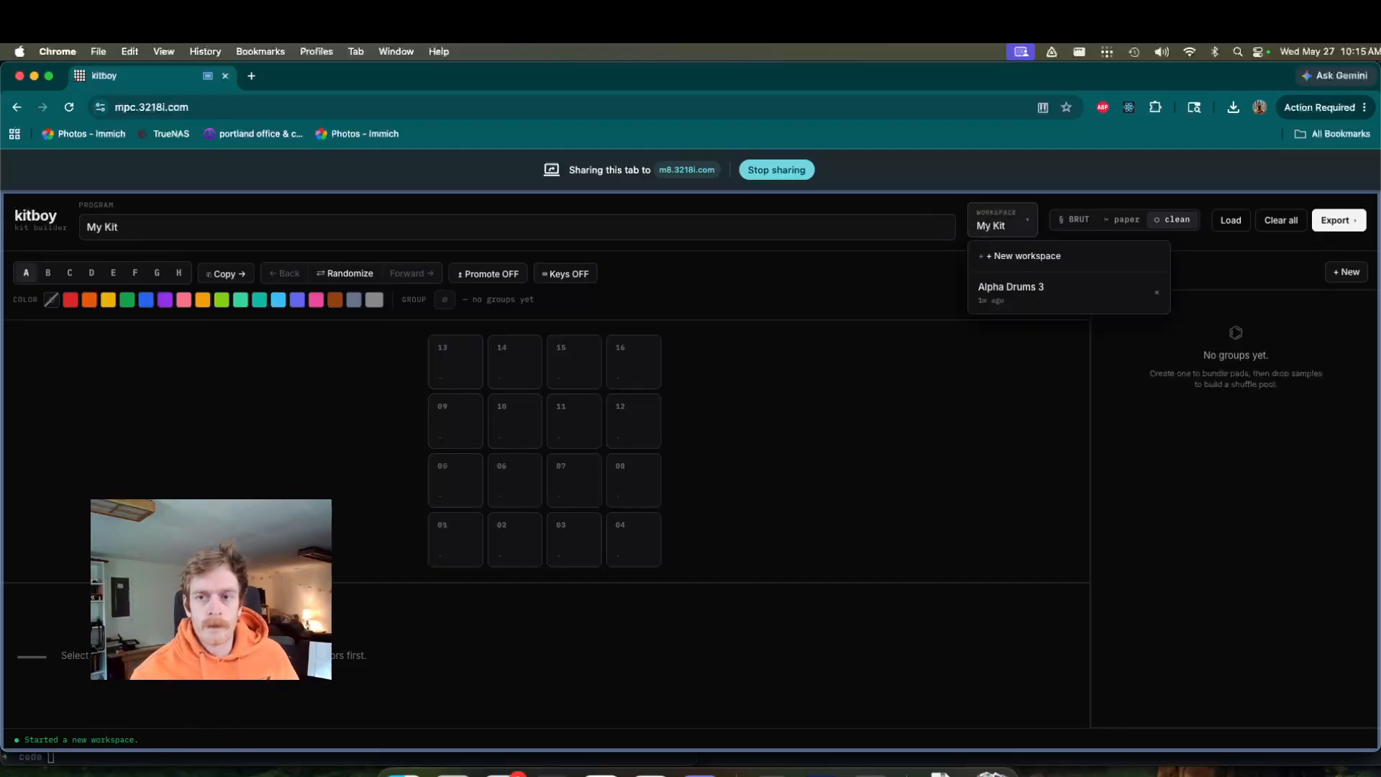
left_click(517, 227)
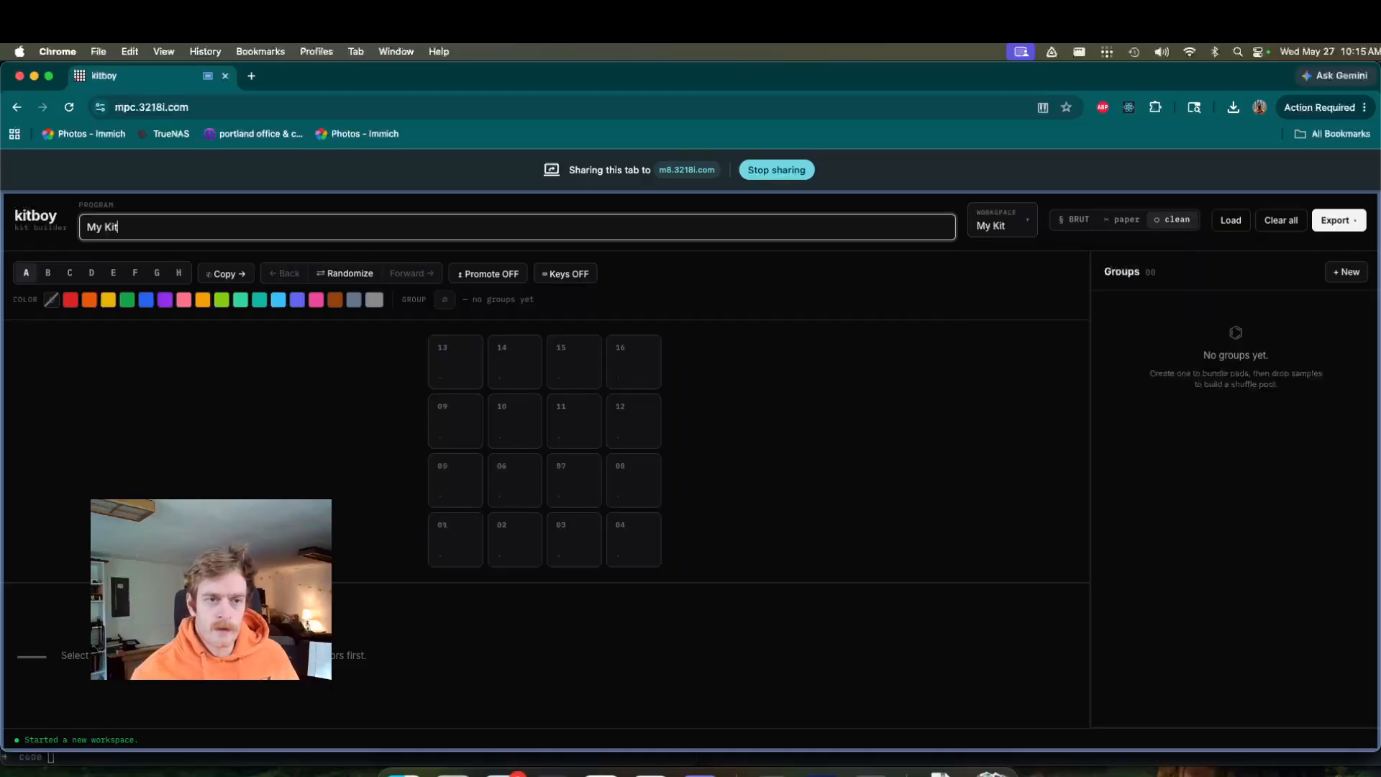
key("super+a")
type("AD")
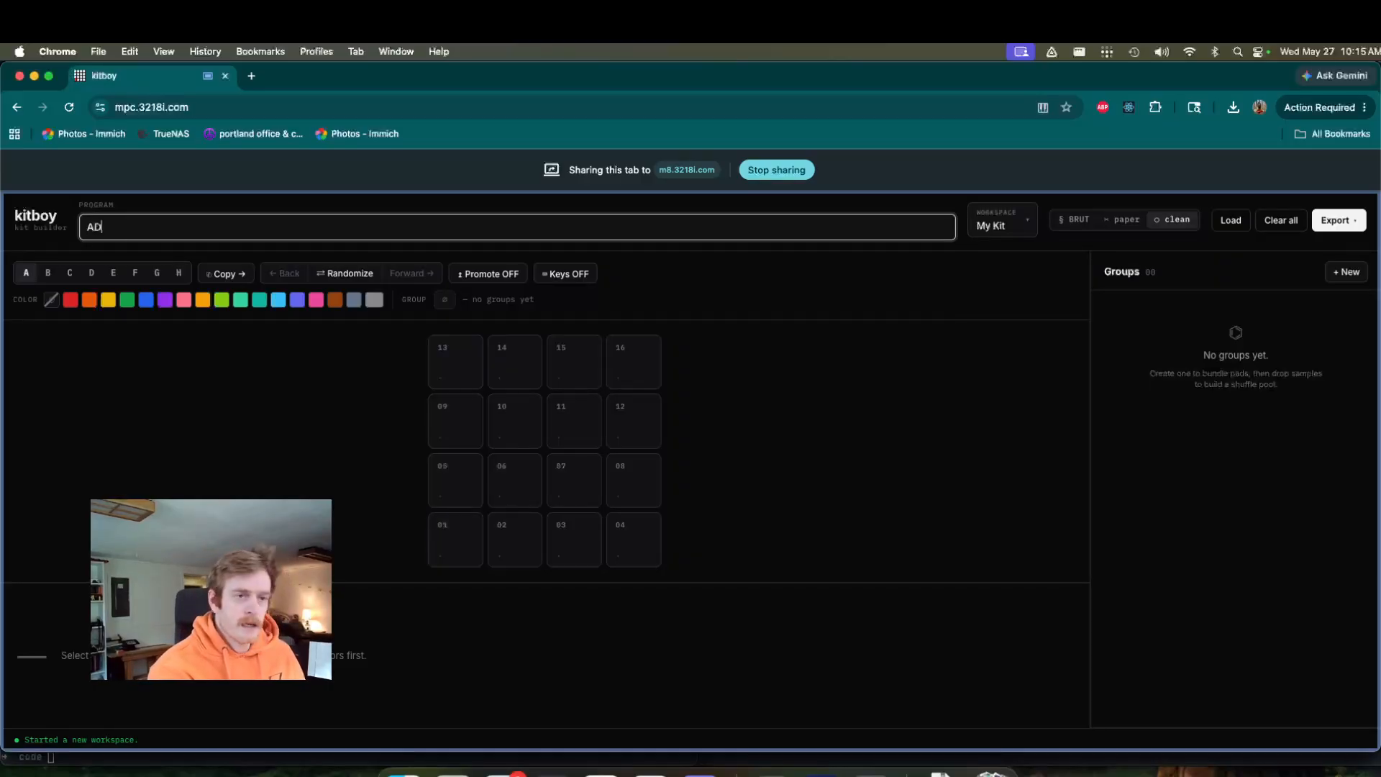
key("Return")
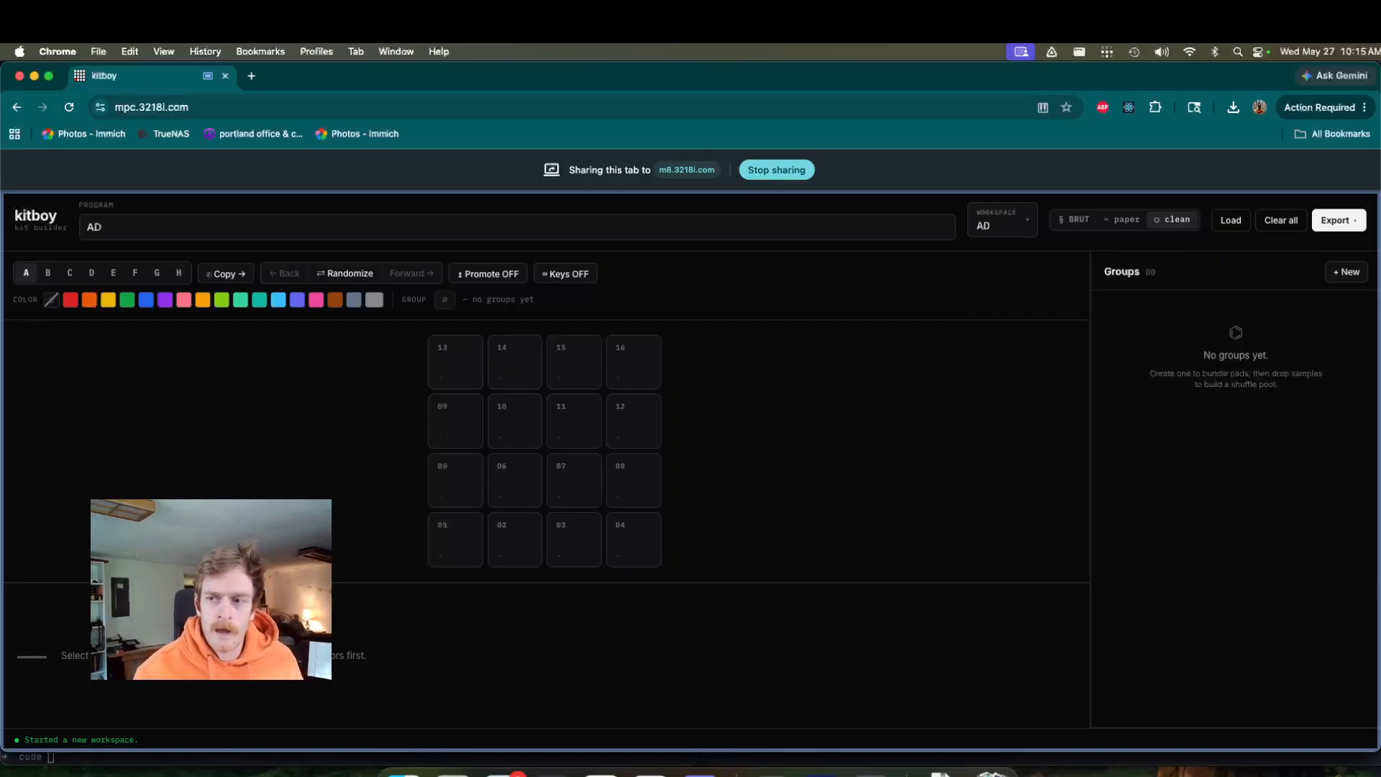
Step: Add a sample group and name it KICKS
left_click(1346, 272)
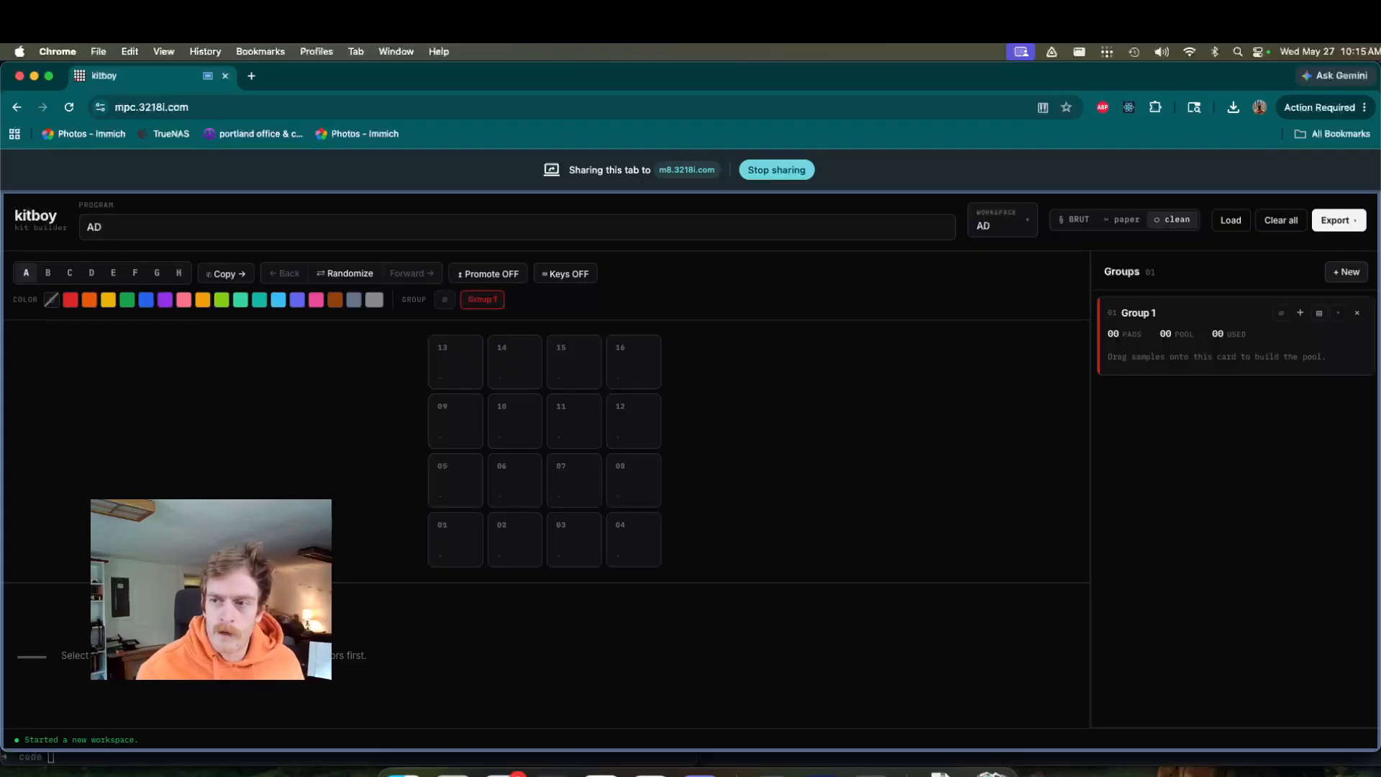
triple_click(1138, 312)
type("KICKS")
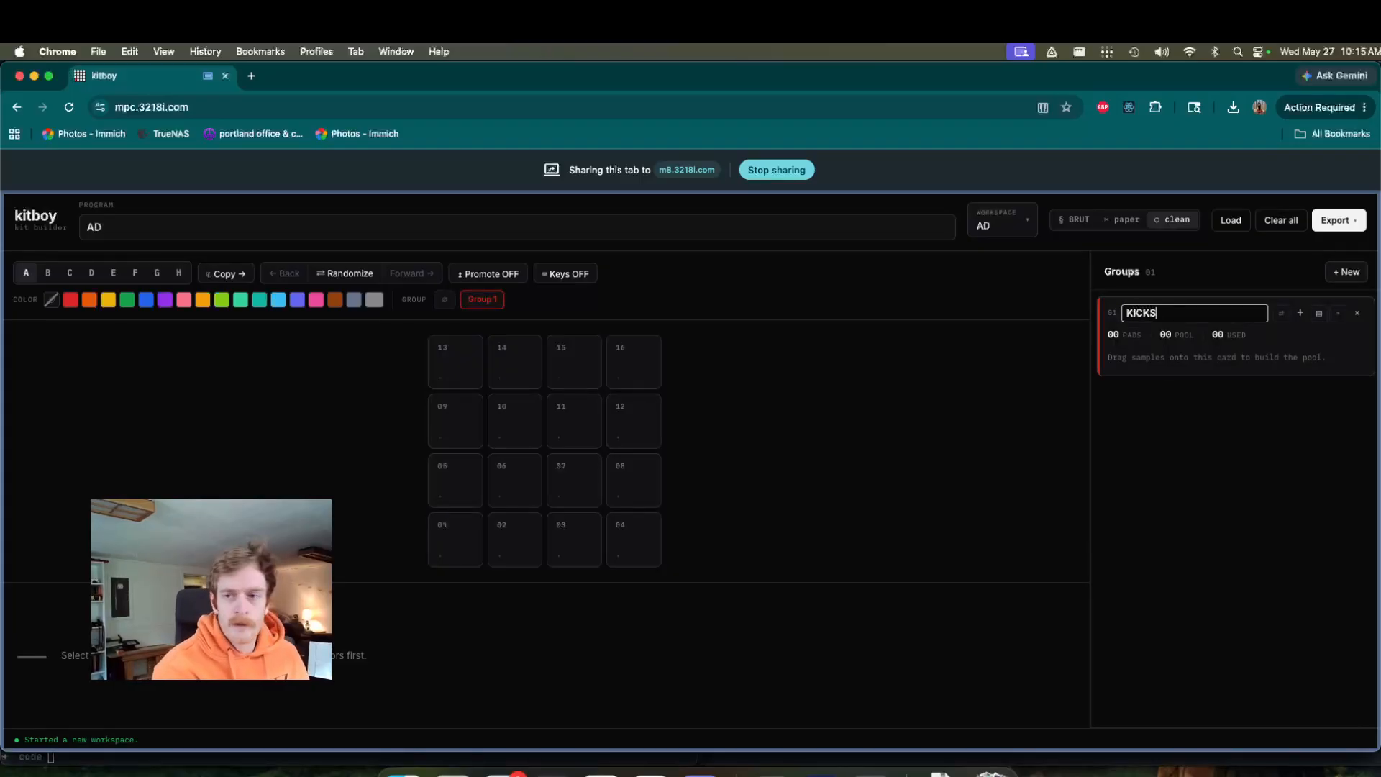
key("Return")
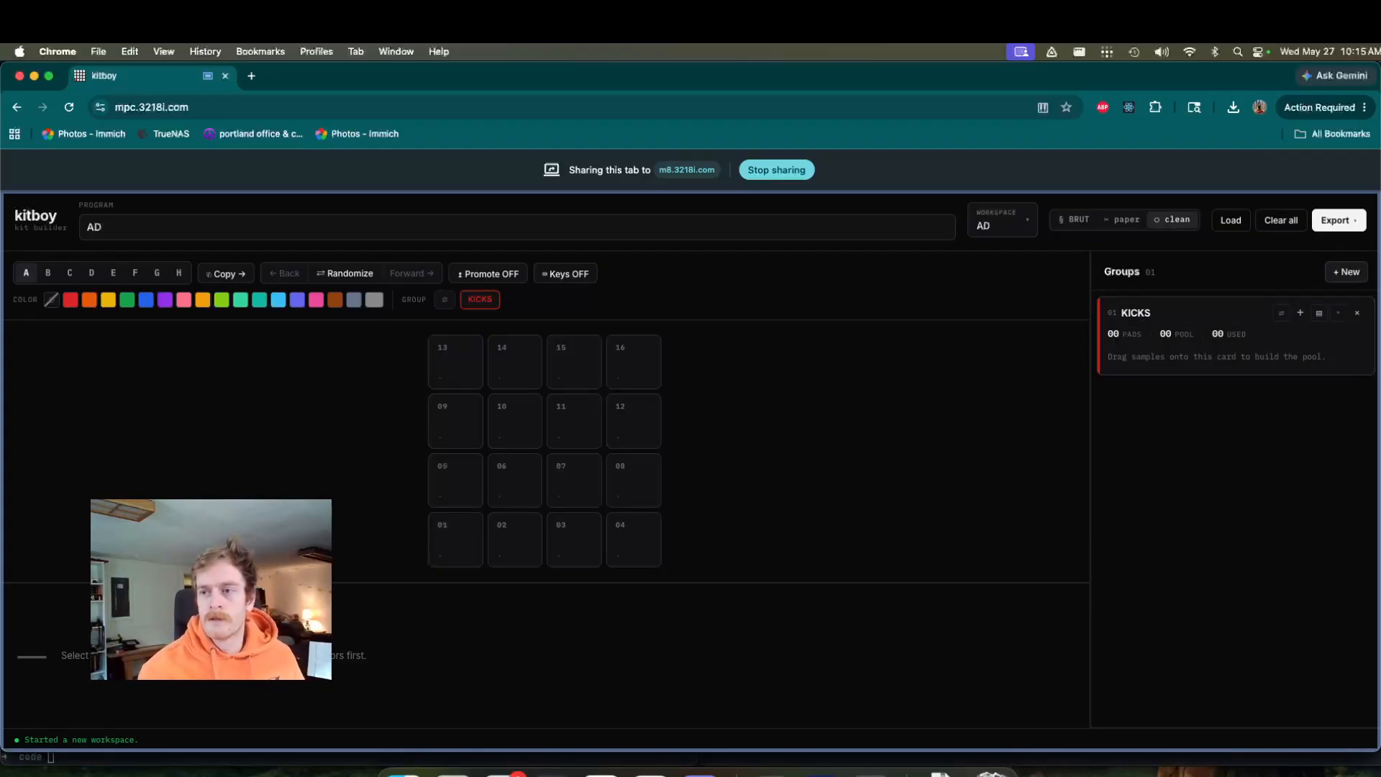
Step: Add a second sample group and name it SNARES
left_click(1345, 271)
triple_click(1144, 397)
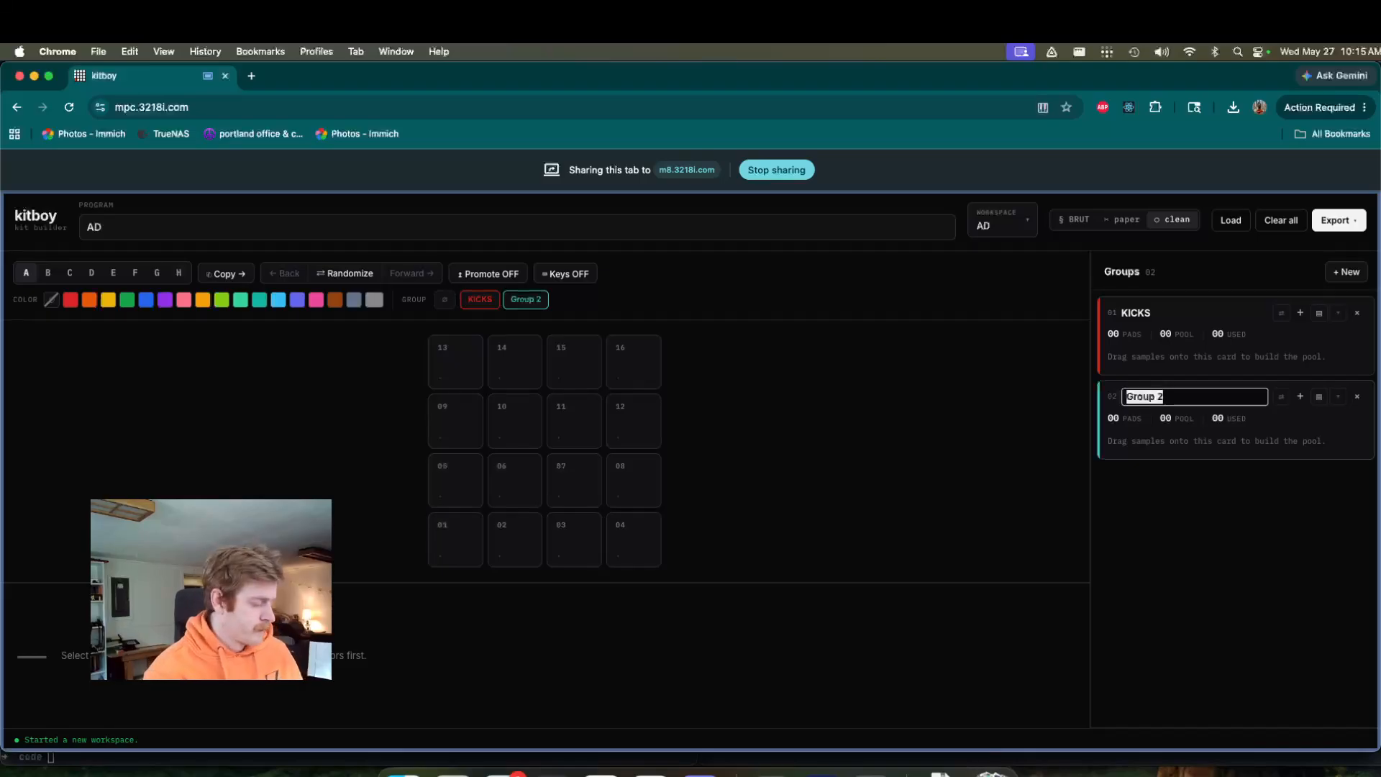
type("SNAREs")
key("Return")
left_click(1141, 396)
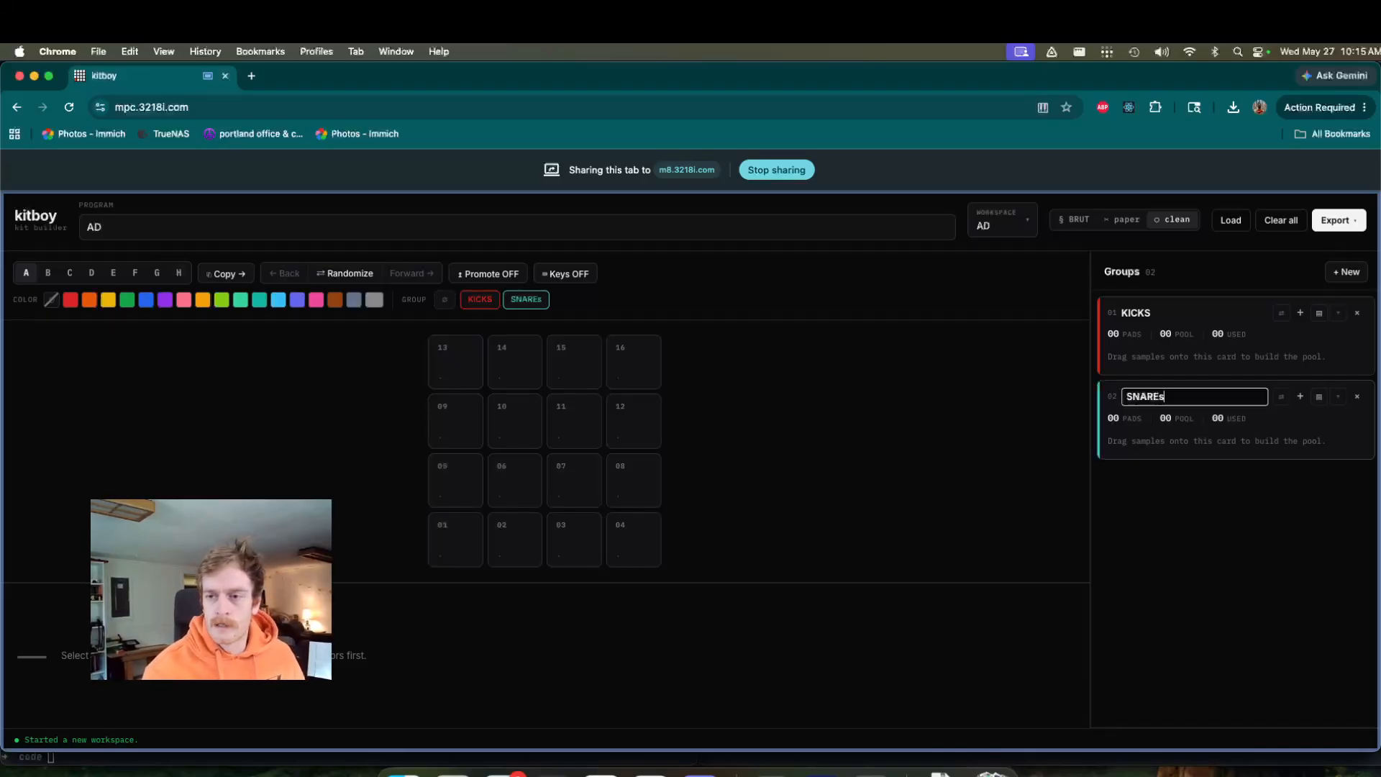
key("BackSpace")
type("S")
key("Return")
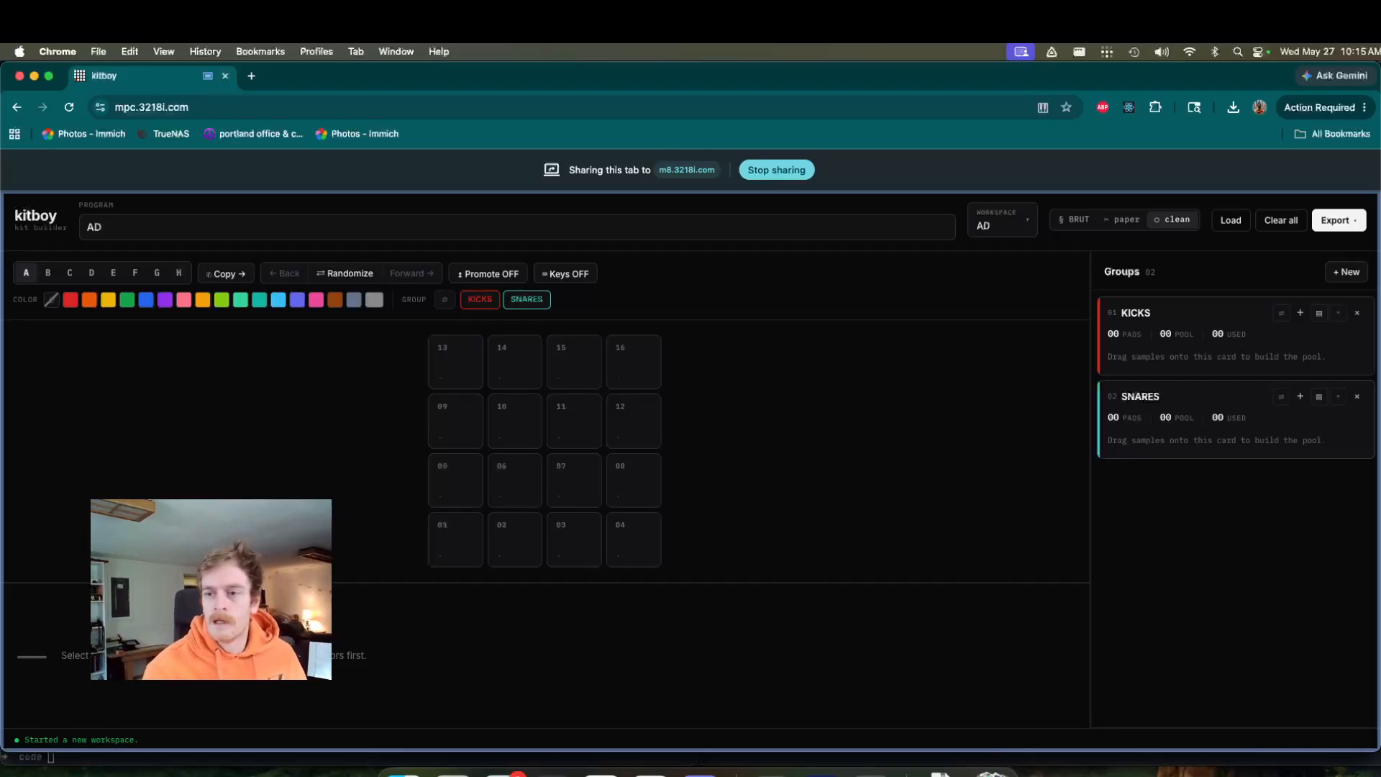
Step: Add a third sample group and name it HATS
left_click(1345, 272)
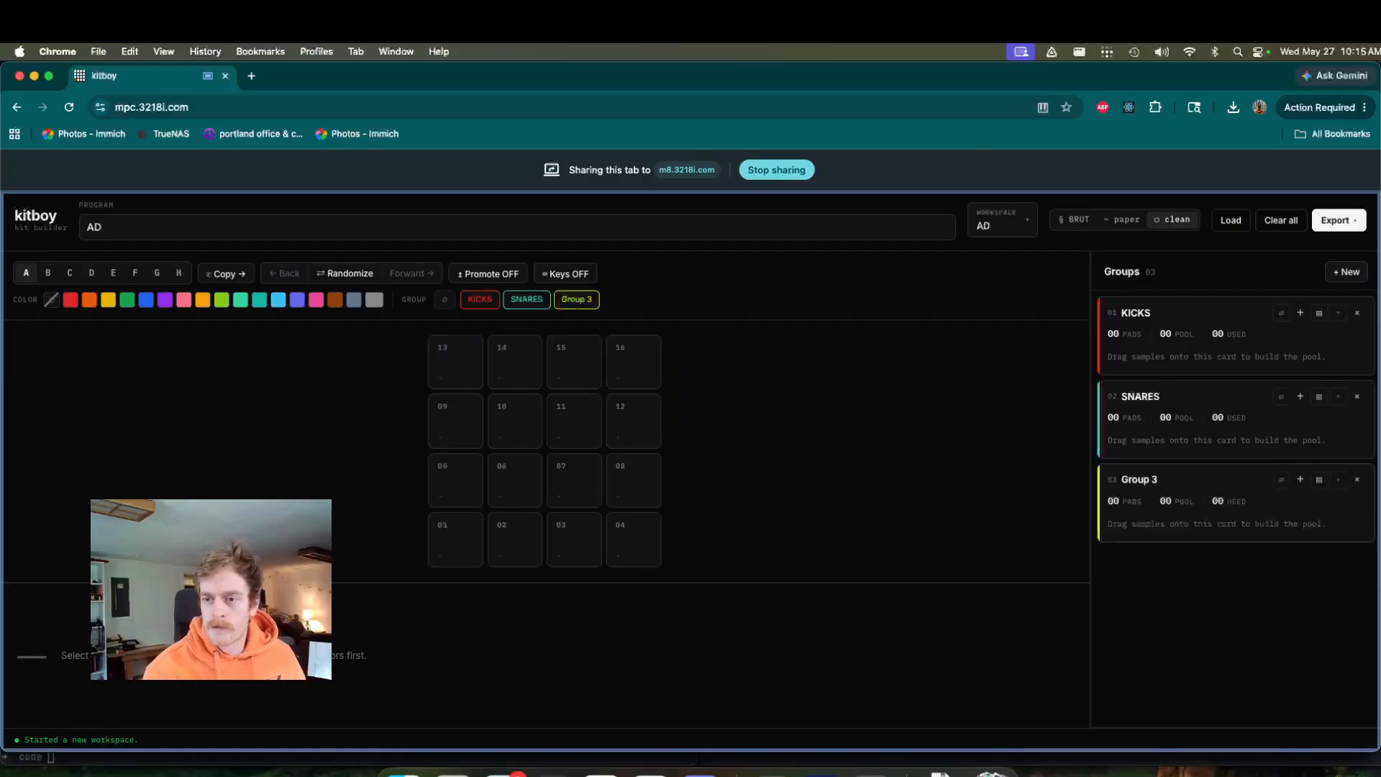
triple_click(1144, 480)
type("HATS")
key("Return")
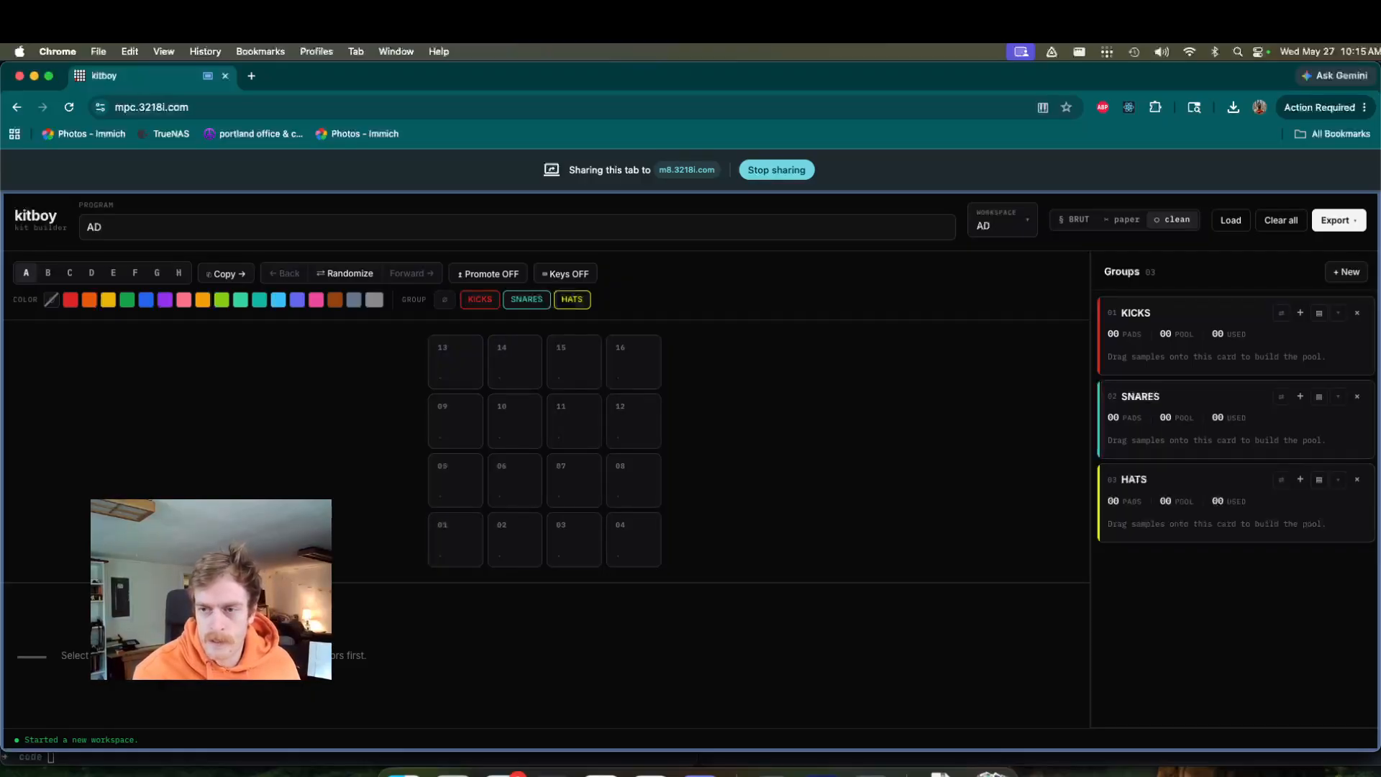
Step: Switch to Finder and add all files from the Kicks folder in Alpha Drums 2 to the KICKS group's pool
key("super+Tab")
key("super+Tab")
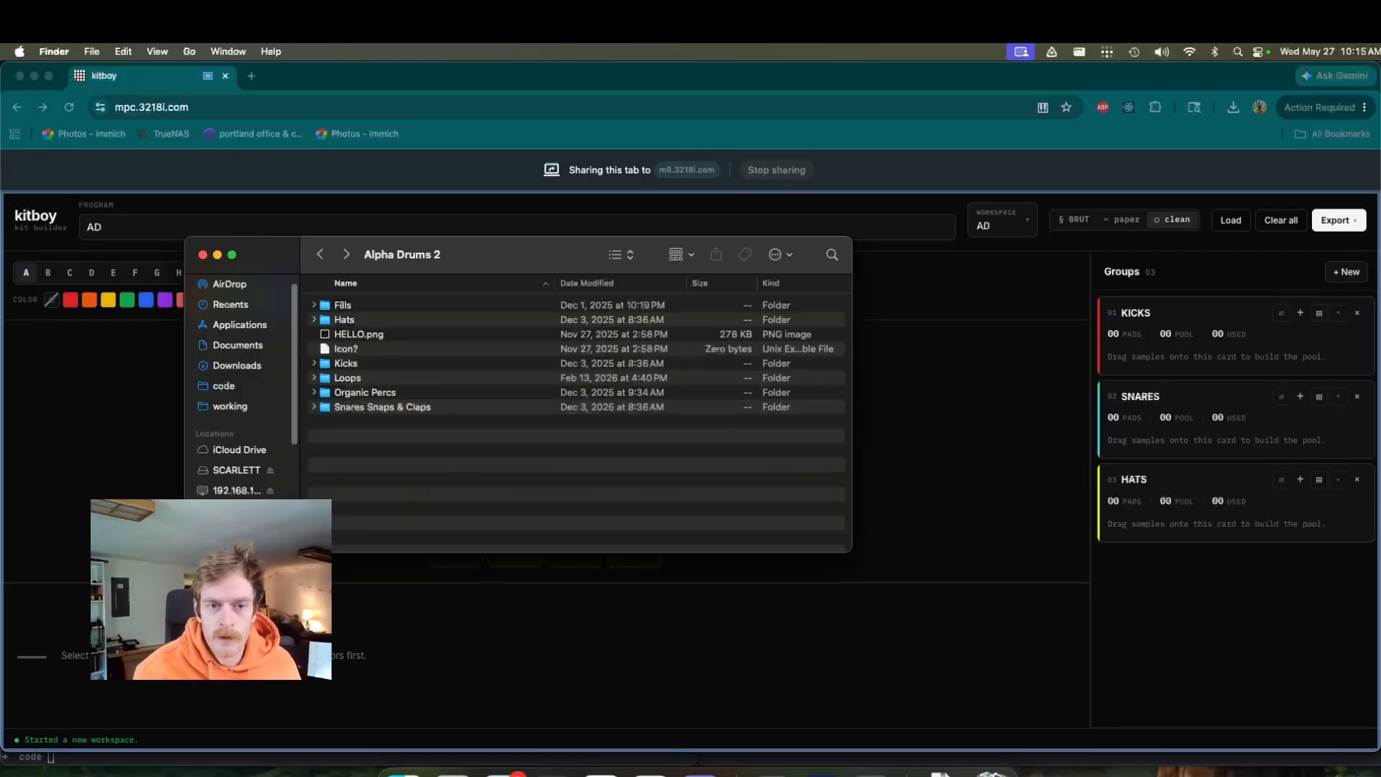
double_click(346, 363)
left_click(389, 364)
key("super+a")
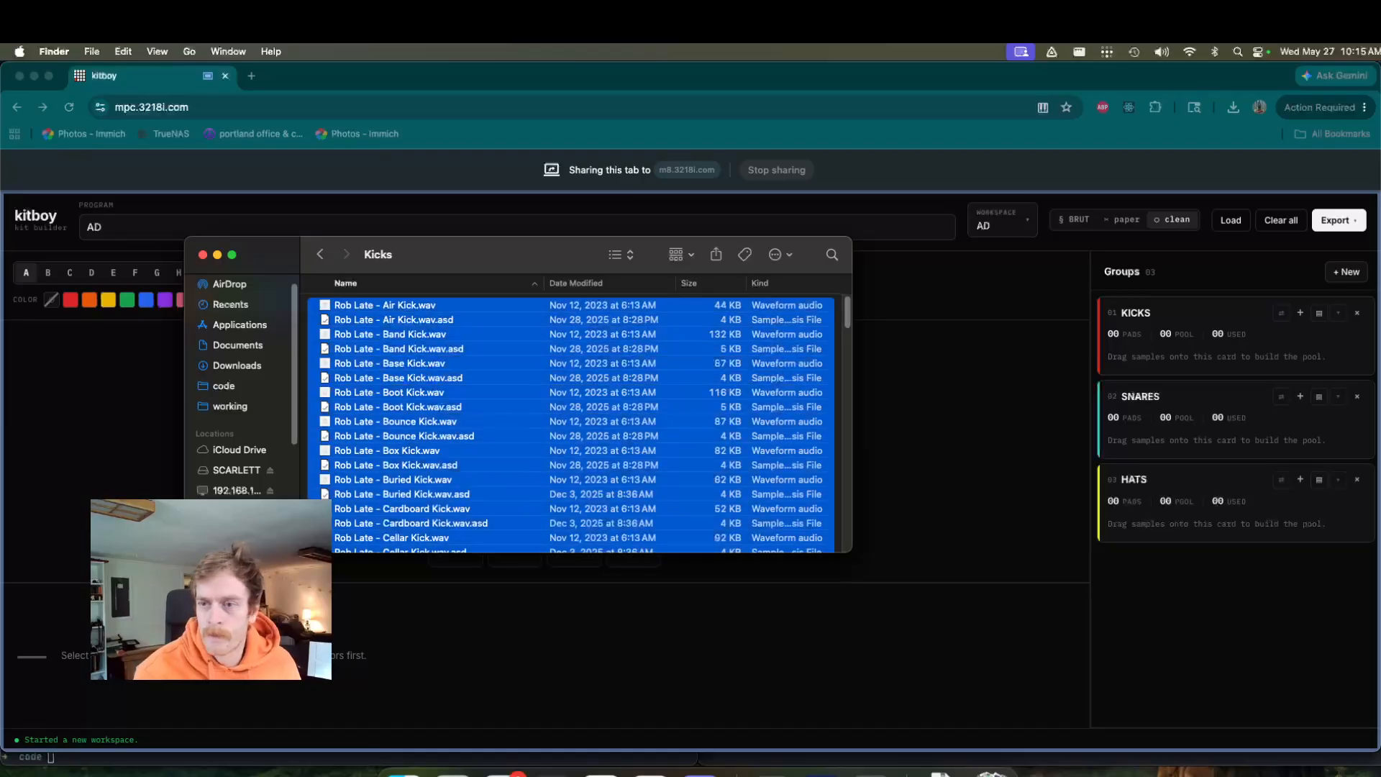
left_click_drag(389, 363, 1151, 317)
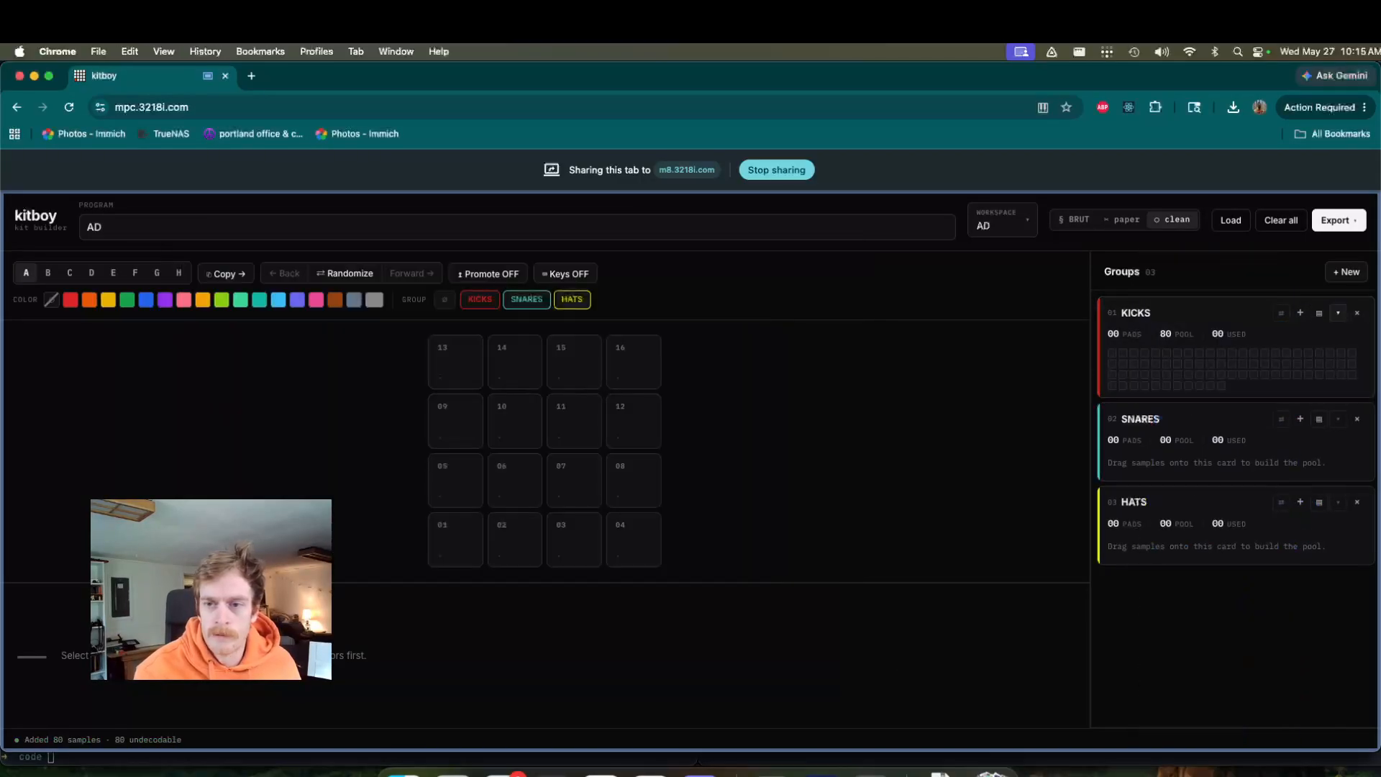
Step: Add all files from Finder's Snares Snaps & Claps folder to the SNARES group's pool
key("super+Tab")
left_click(320, 254)
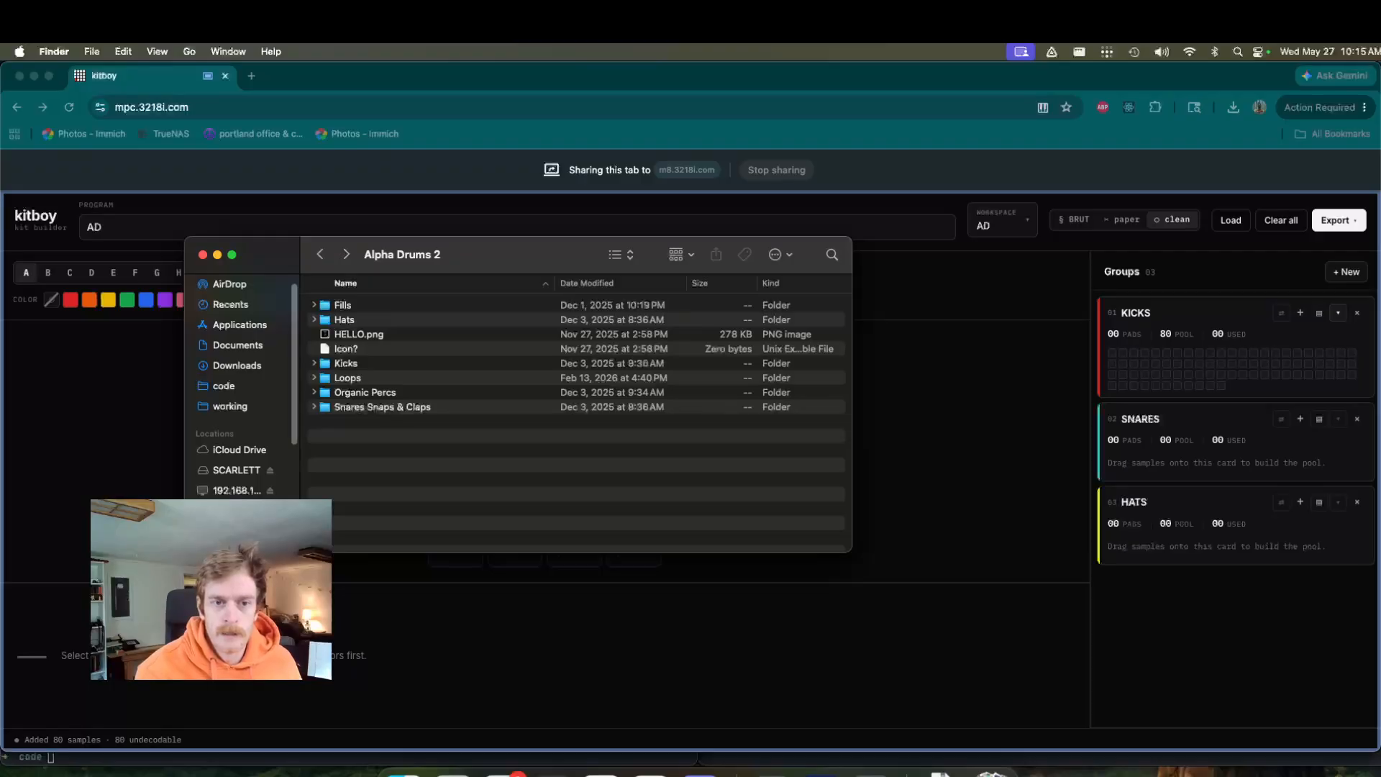
double_click(356, 407)
key("super+a")
left_click_drag(409, 393, 1215, 440)
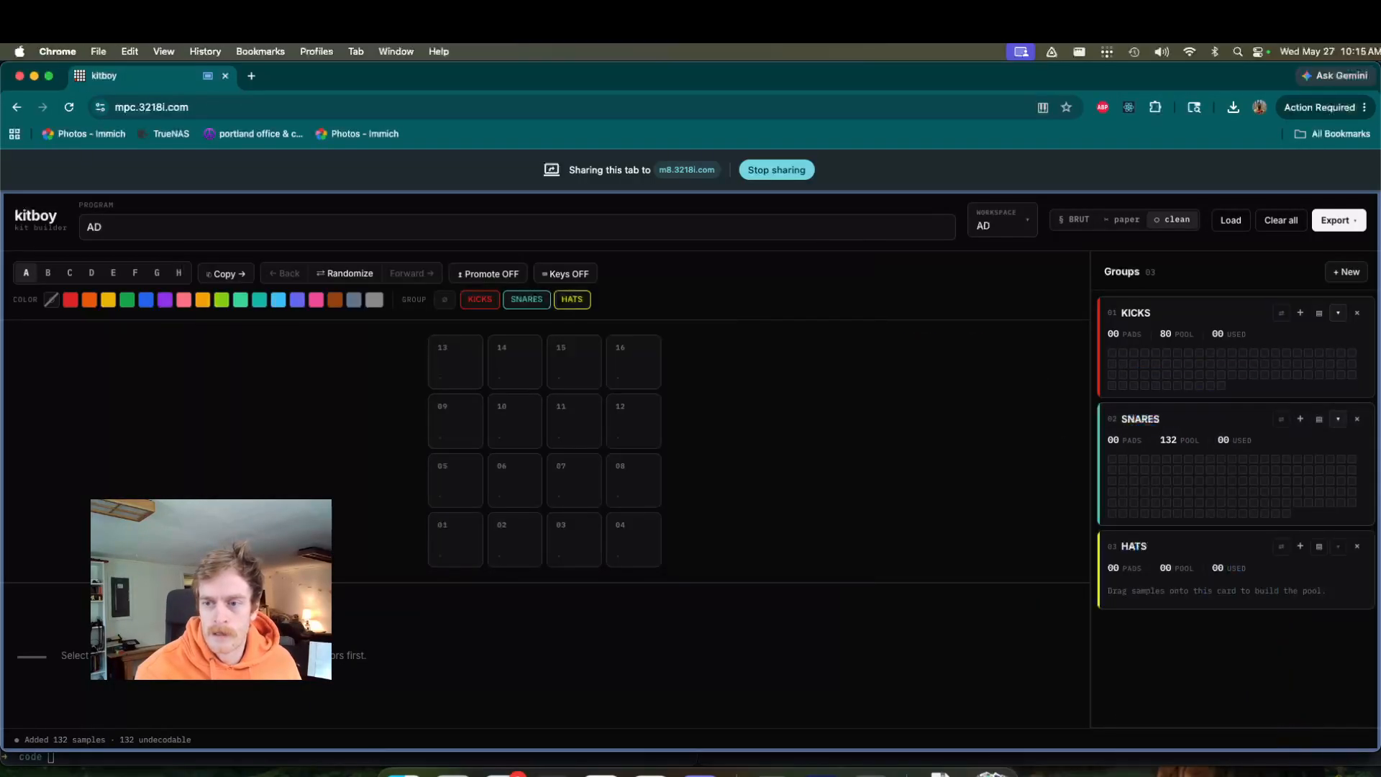
Step: Add all files from Finder's Hats folder to the HATS group's pool
key("super+Tab")
left_click(320, 255)
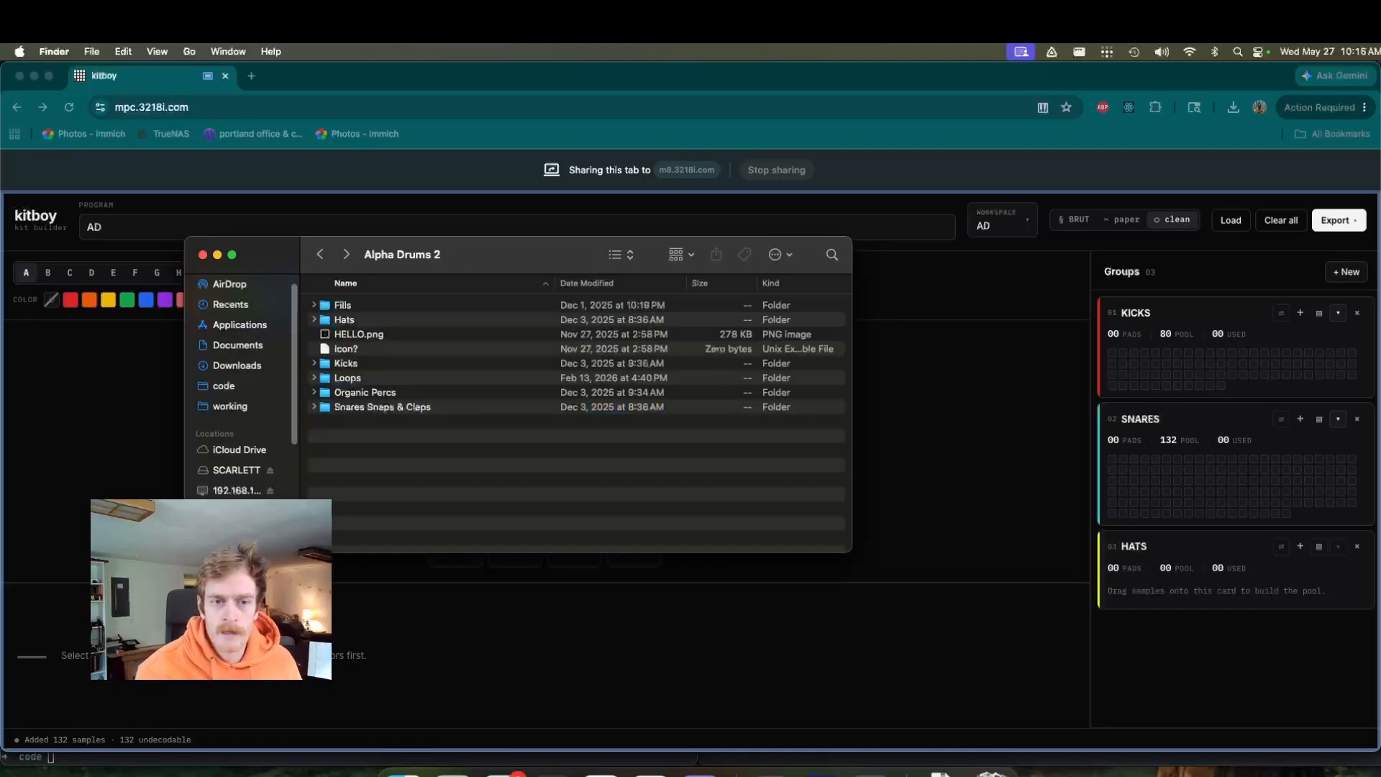
left_click(345, 319)
double_click(345, 319)
key("super+a")
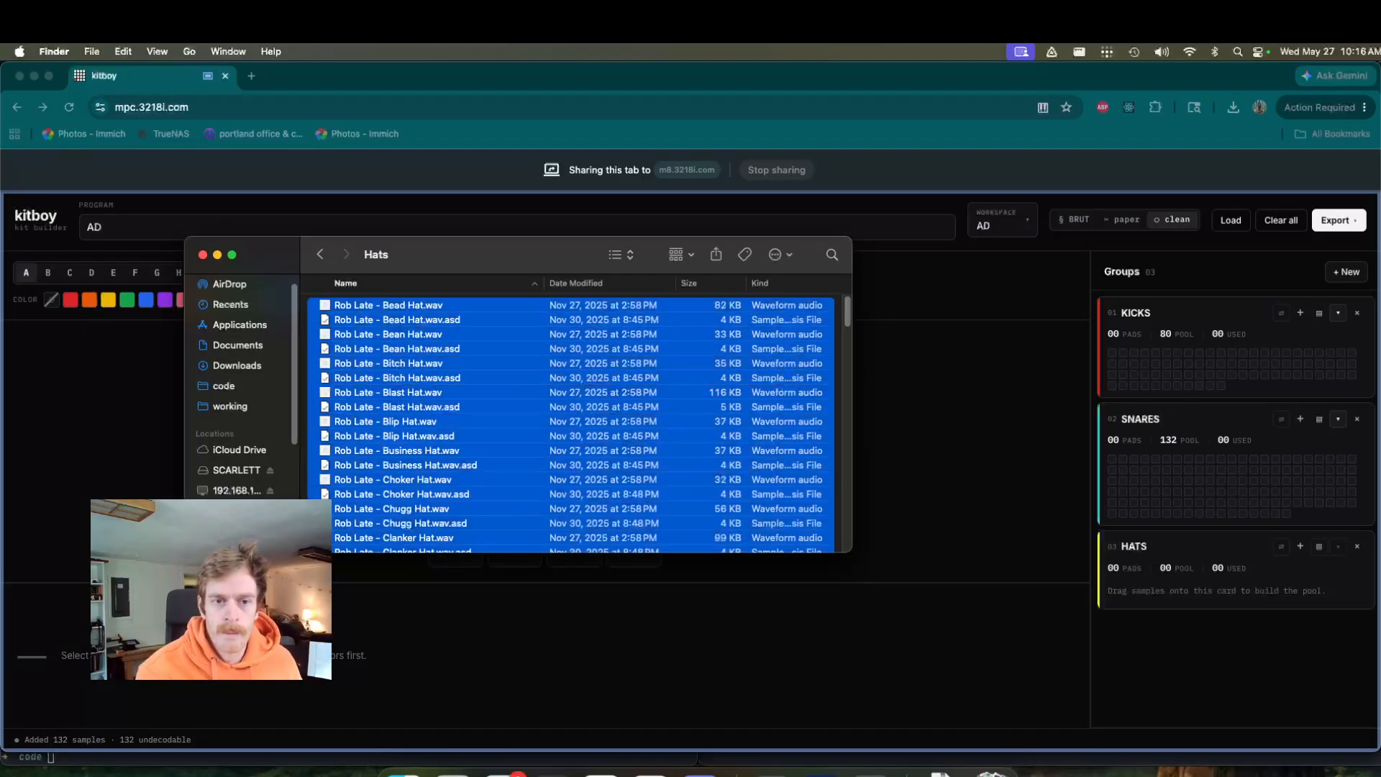
left_click_drag(382, 421, 1180, 579)
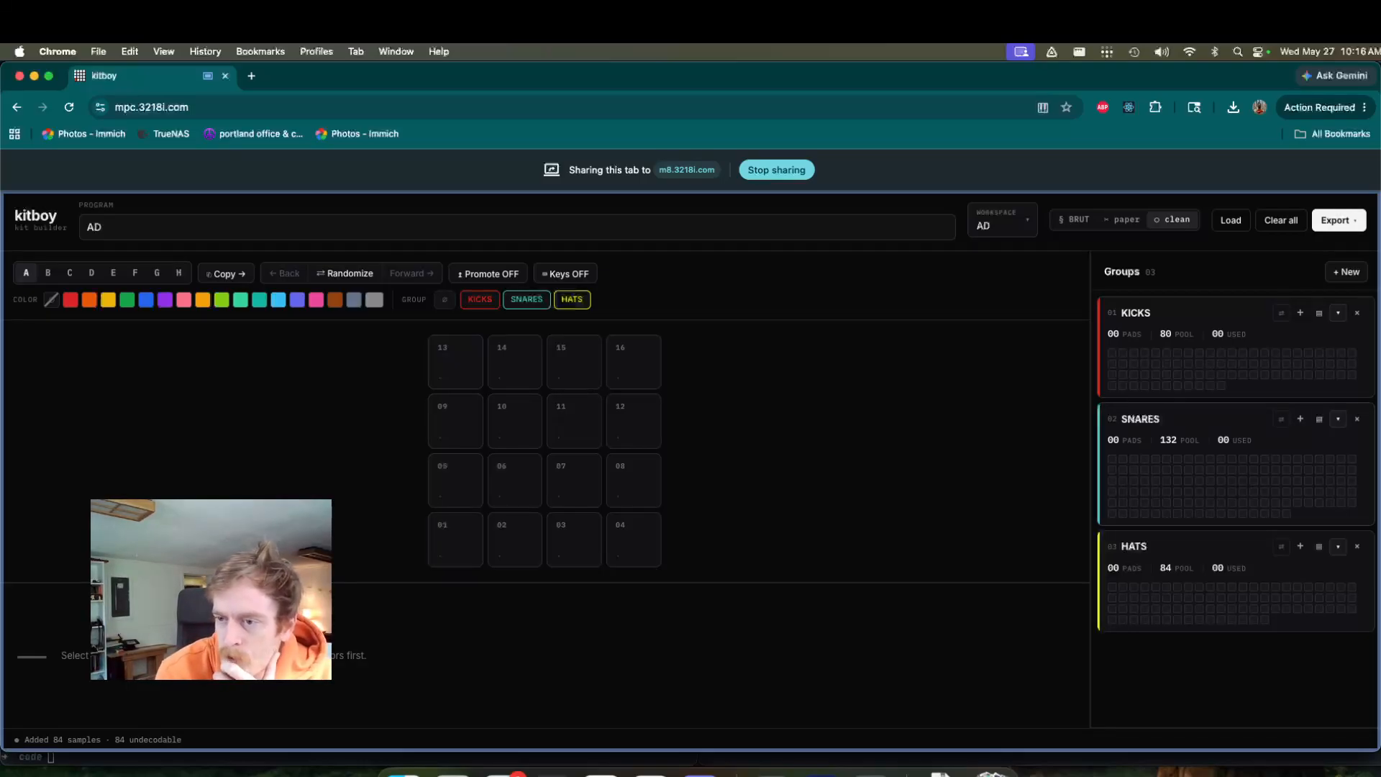
Step: Remove four samples from the SNARES pool, including Modest Clap, Loose Clap and Residential Clap, to meet the M8's 128-slice cap
left_click(1318, 419)
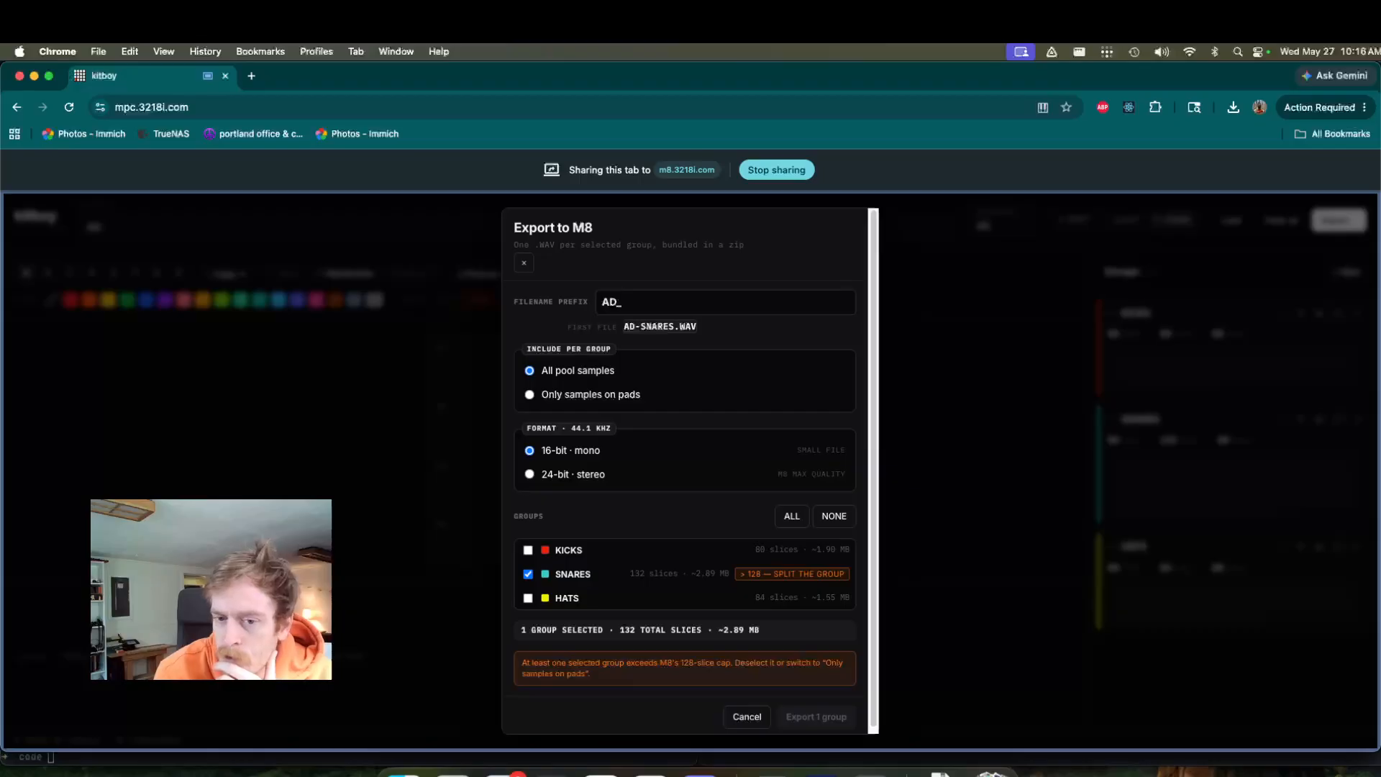
key("Escape")
left_click(1338, 418)
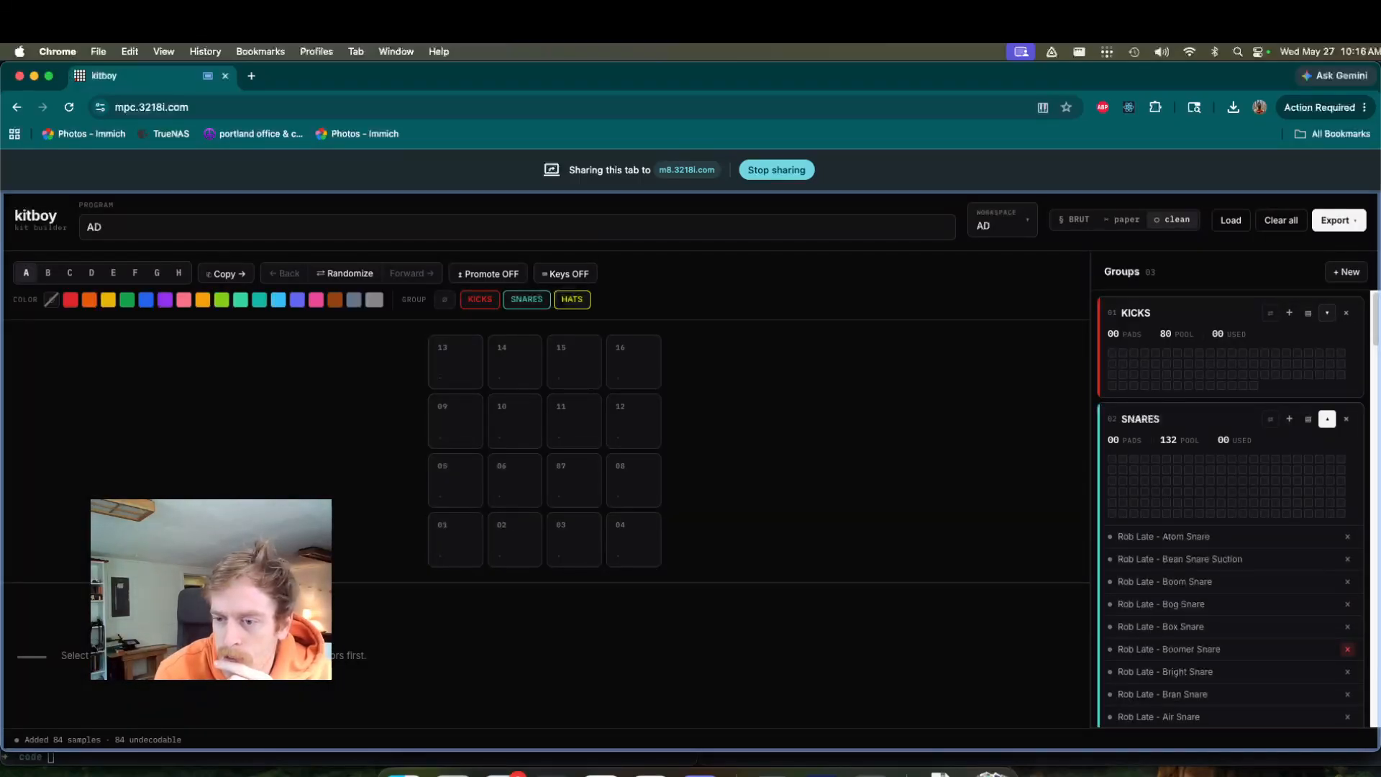
scroll(1338, 604, "down", 15)
scroll(1179, 492, "down", 5)
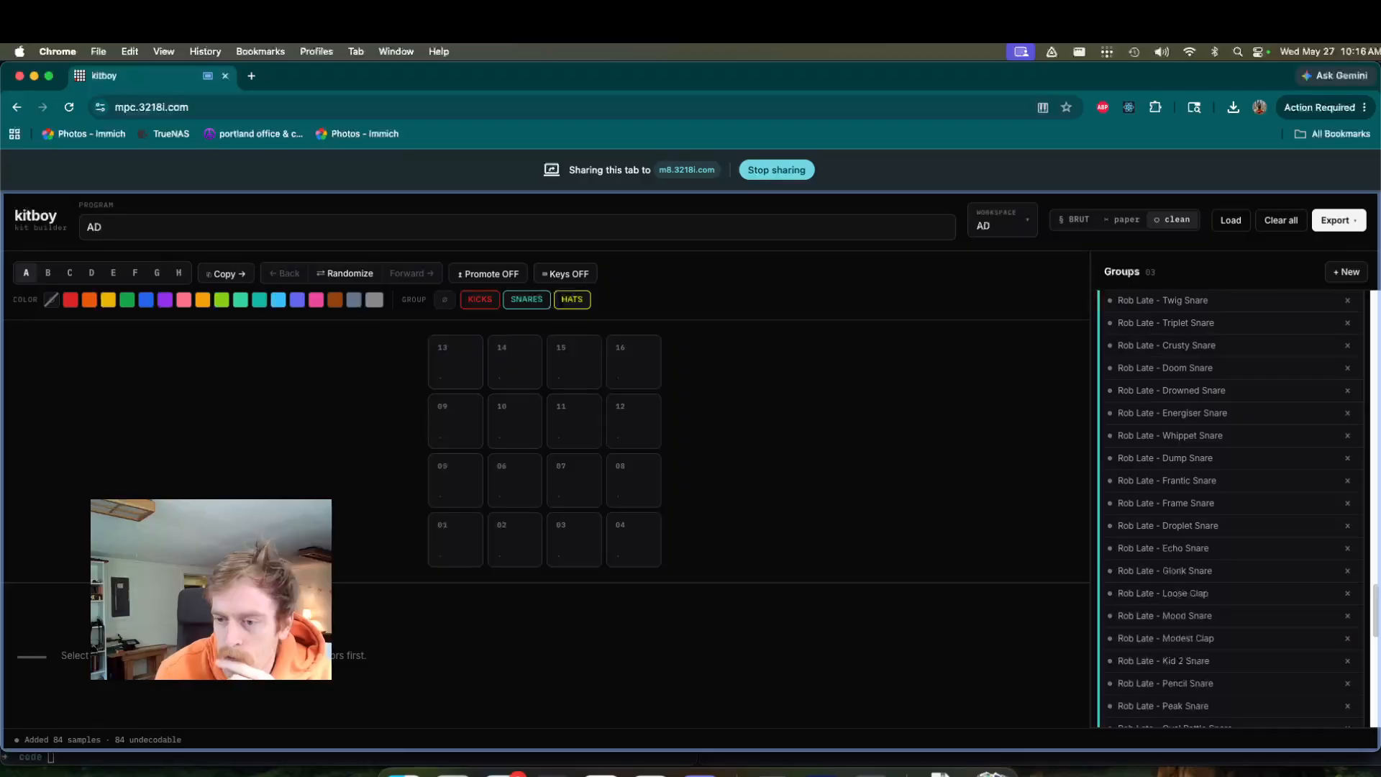
left_click(1347, 638)
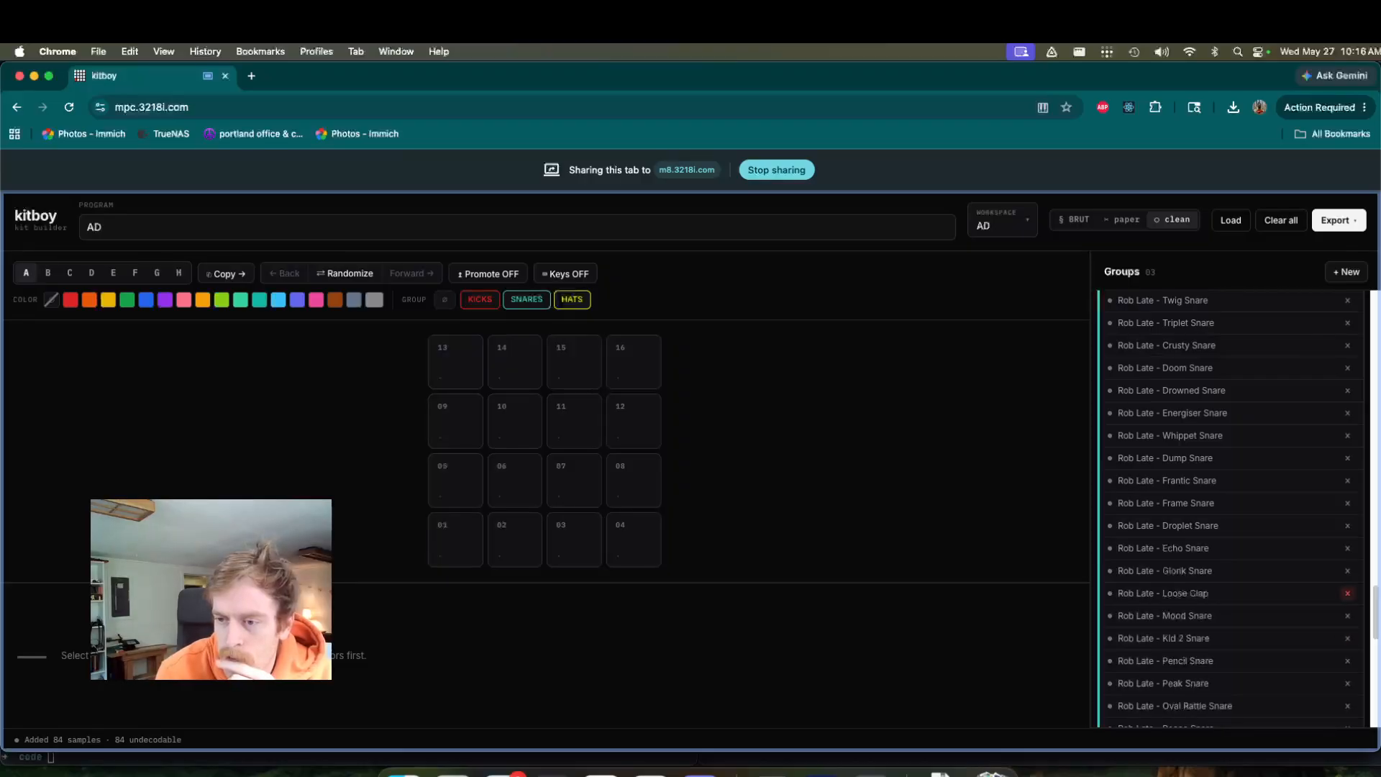
left_click(1347, 592)
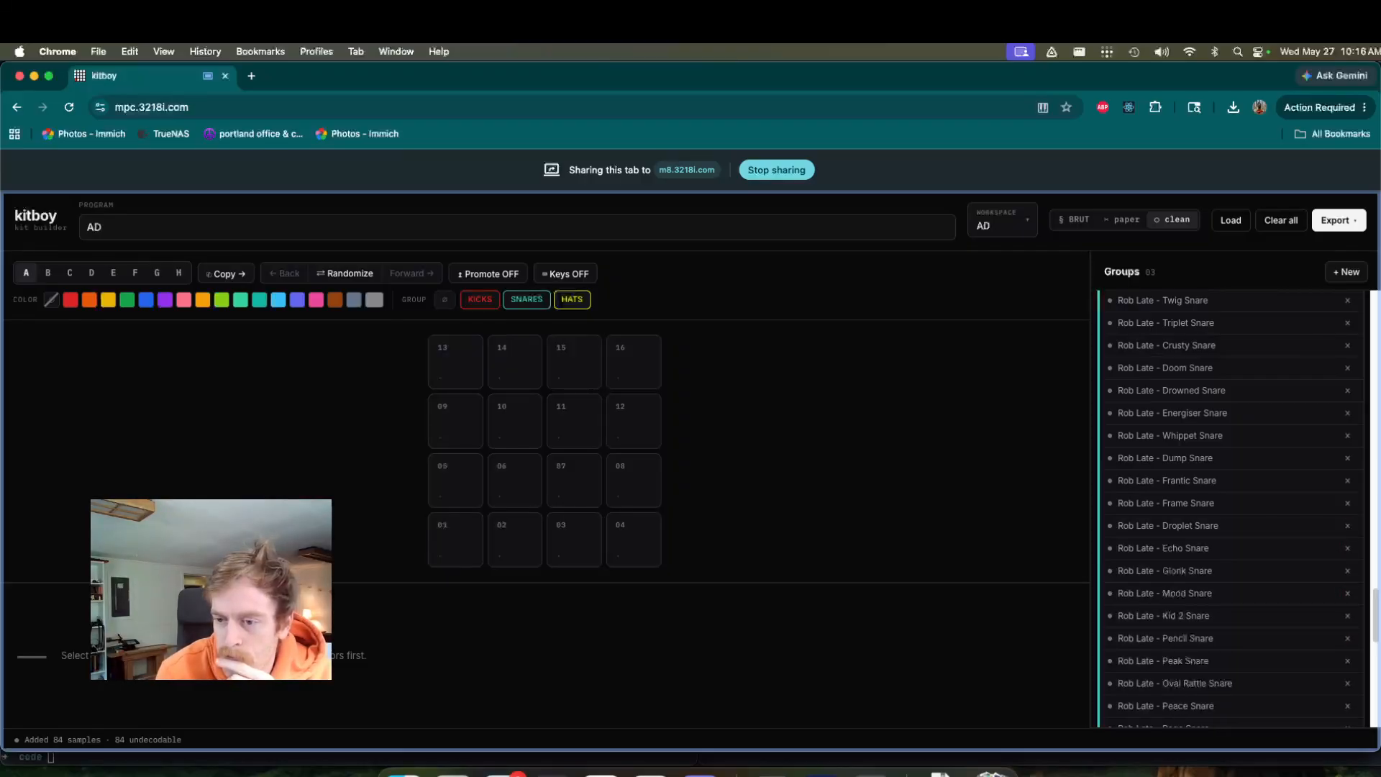
scroll(1229, 508, "down", 3)
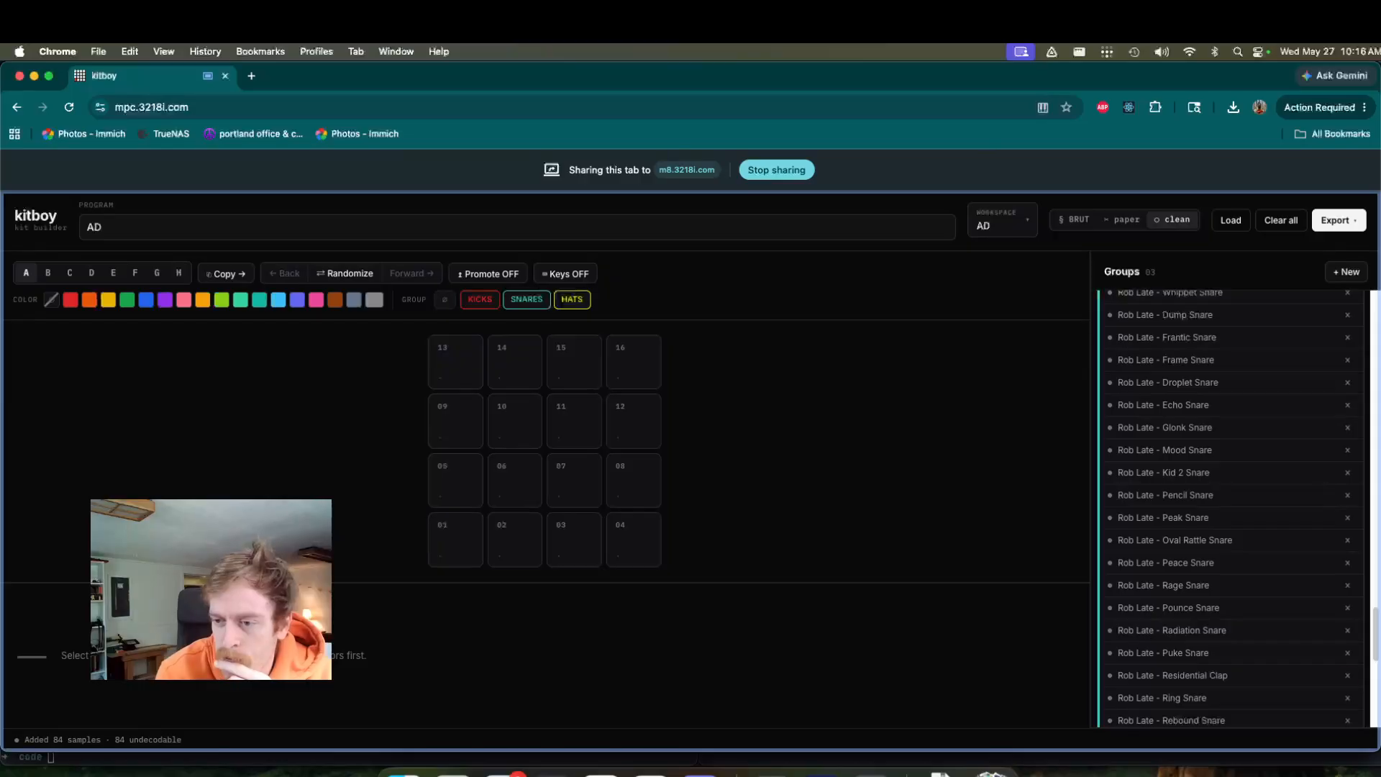
left_click(1347, 674)
scroll(1347, 674, "down", 3)
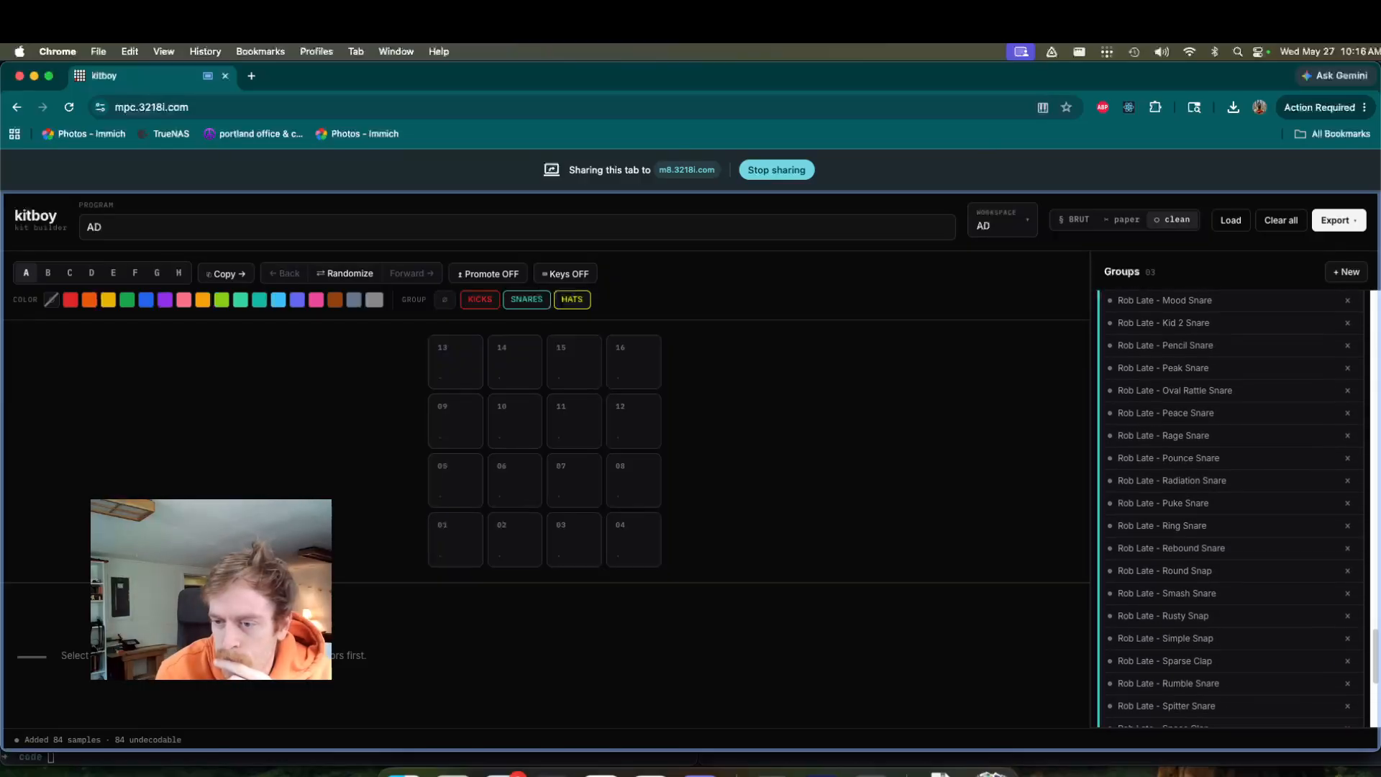
scroll(1230, 507, "up", 10)
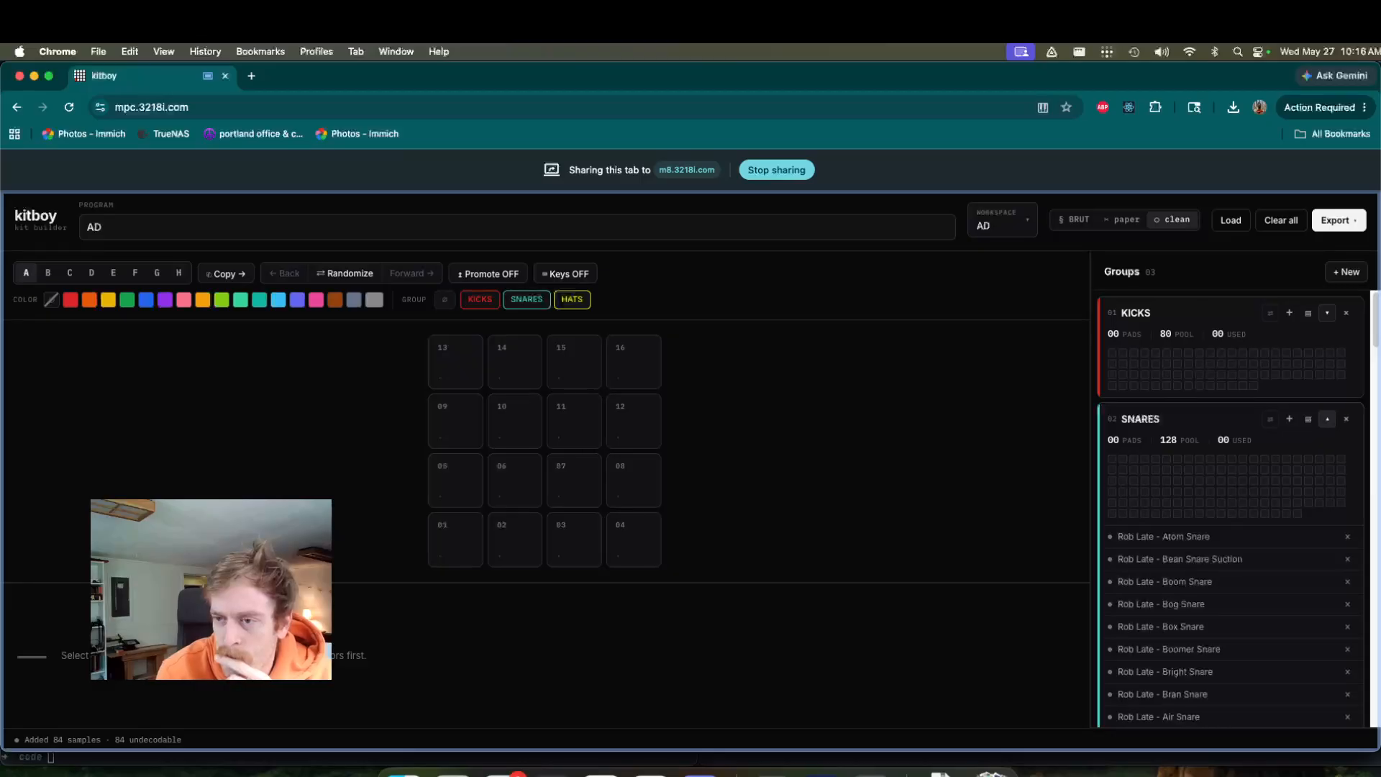
left_click(1327, 419)
Step: Set up an M8 export of the KICKS, SNARES and HATS groups, including all pool samples per group
left_click(1336, 220)
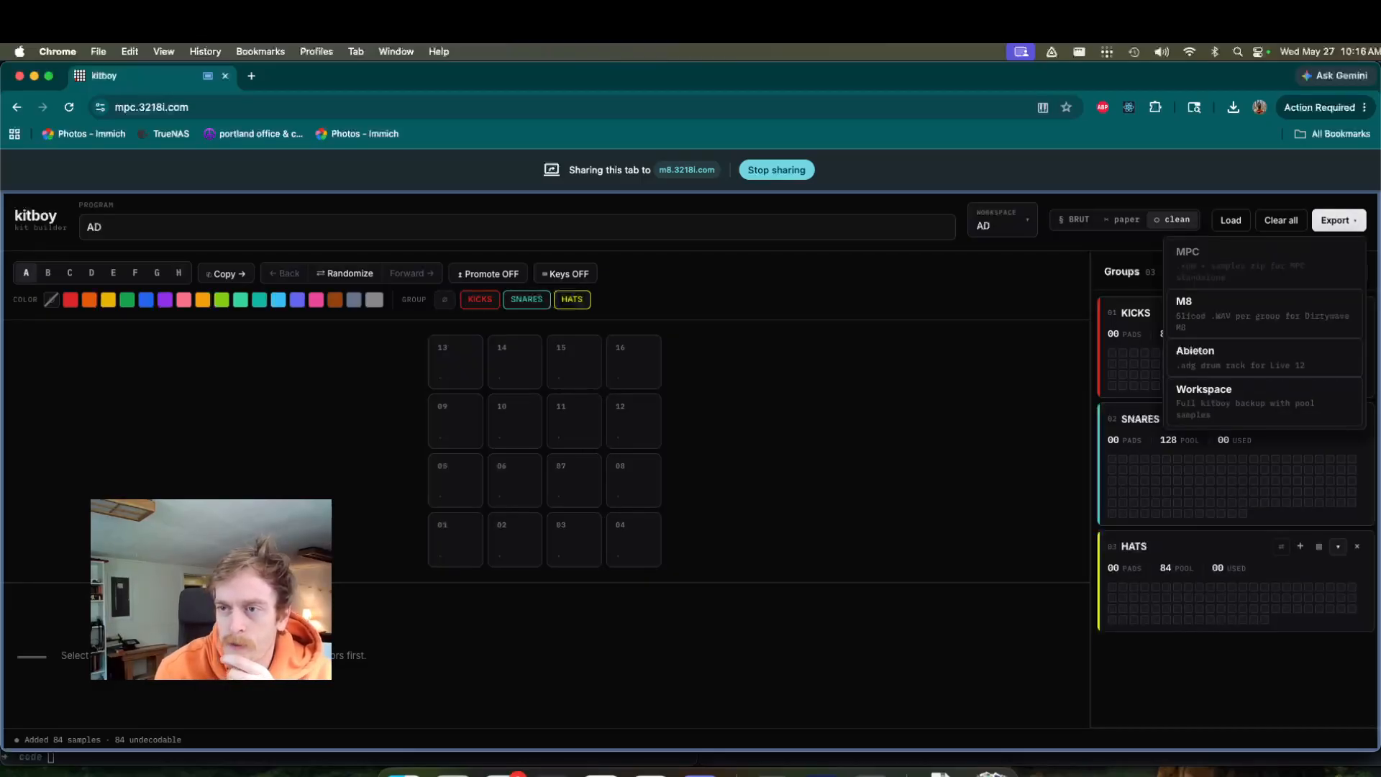
left_click(1222, 309)
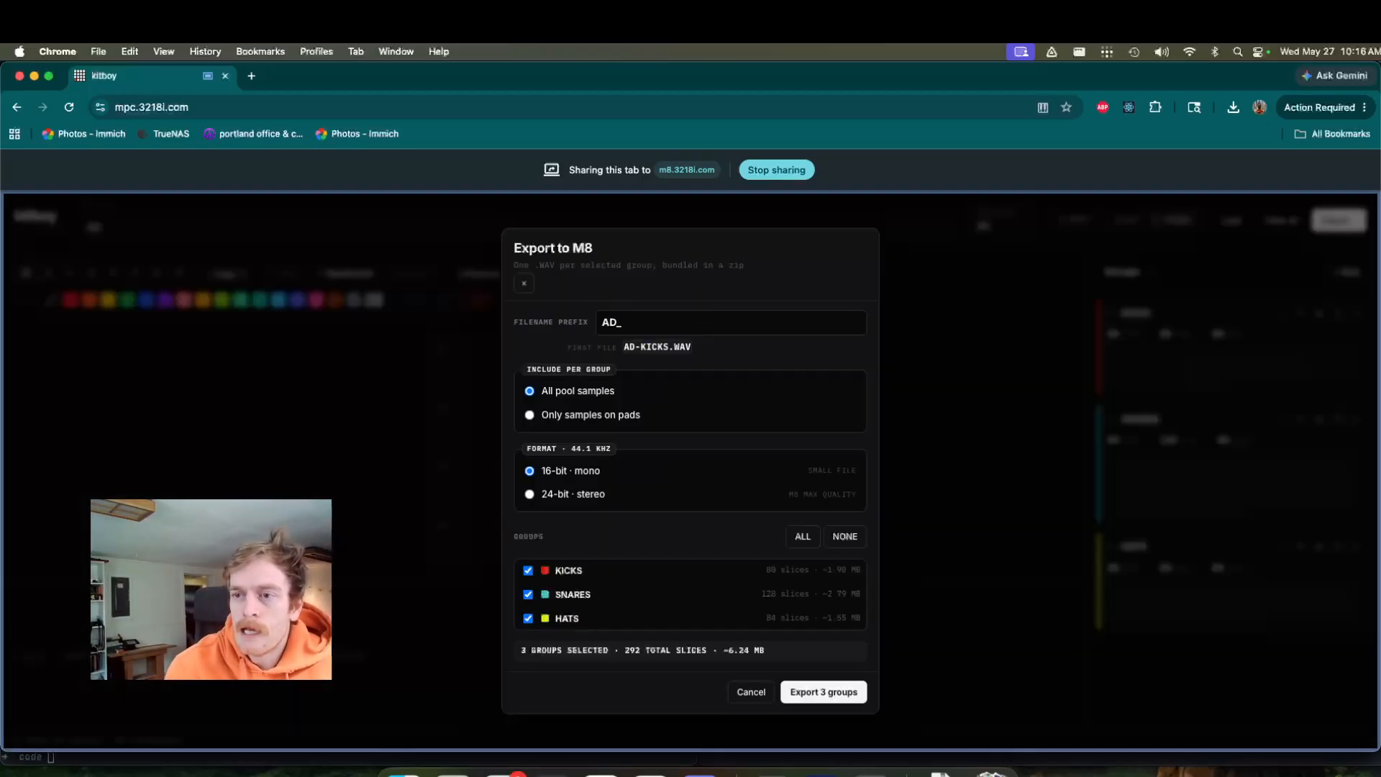
left_click(719, 322)
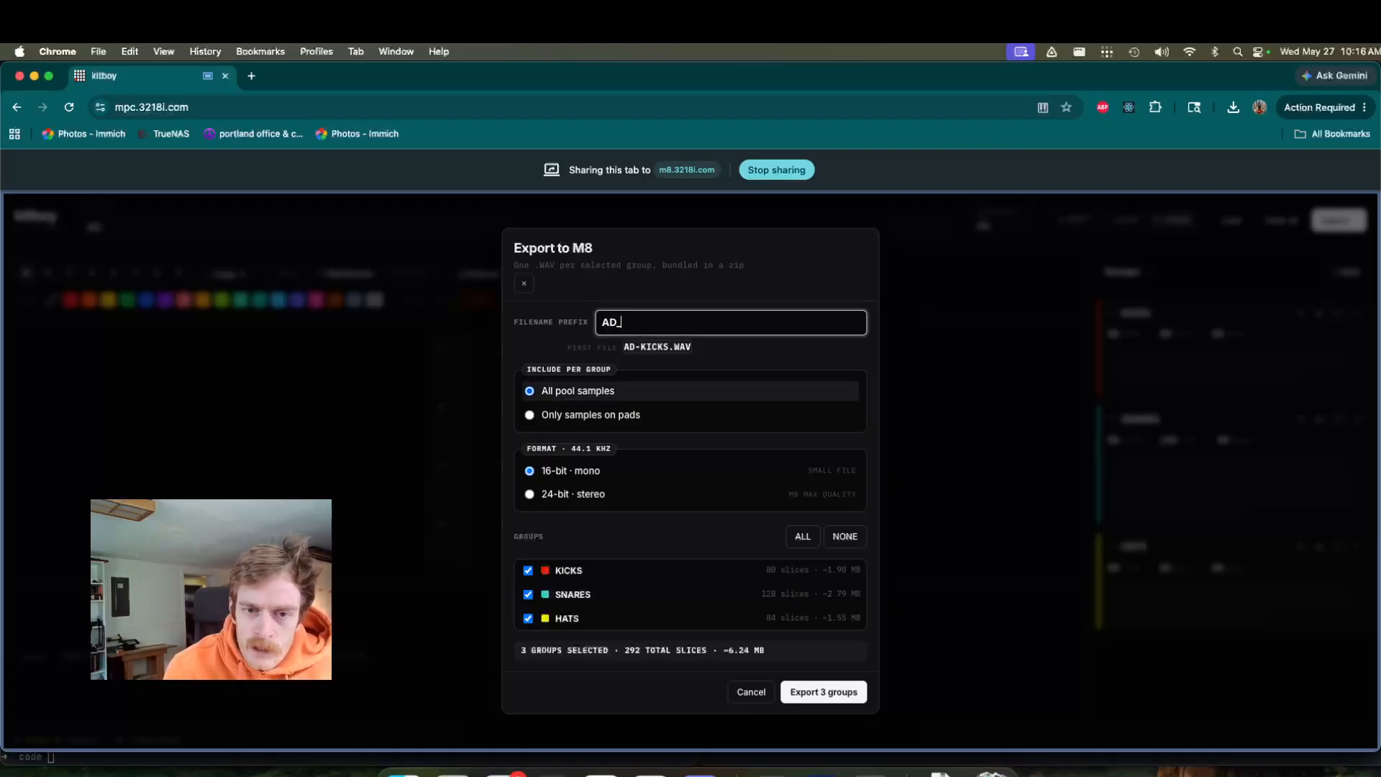
left_click_drag(623, 347, 691, 347)
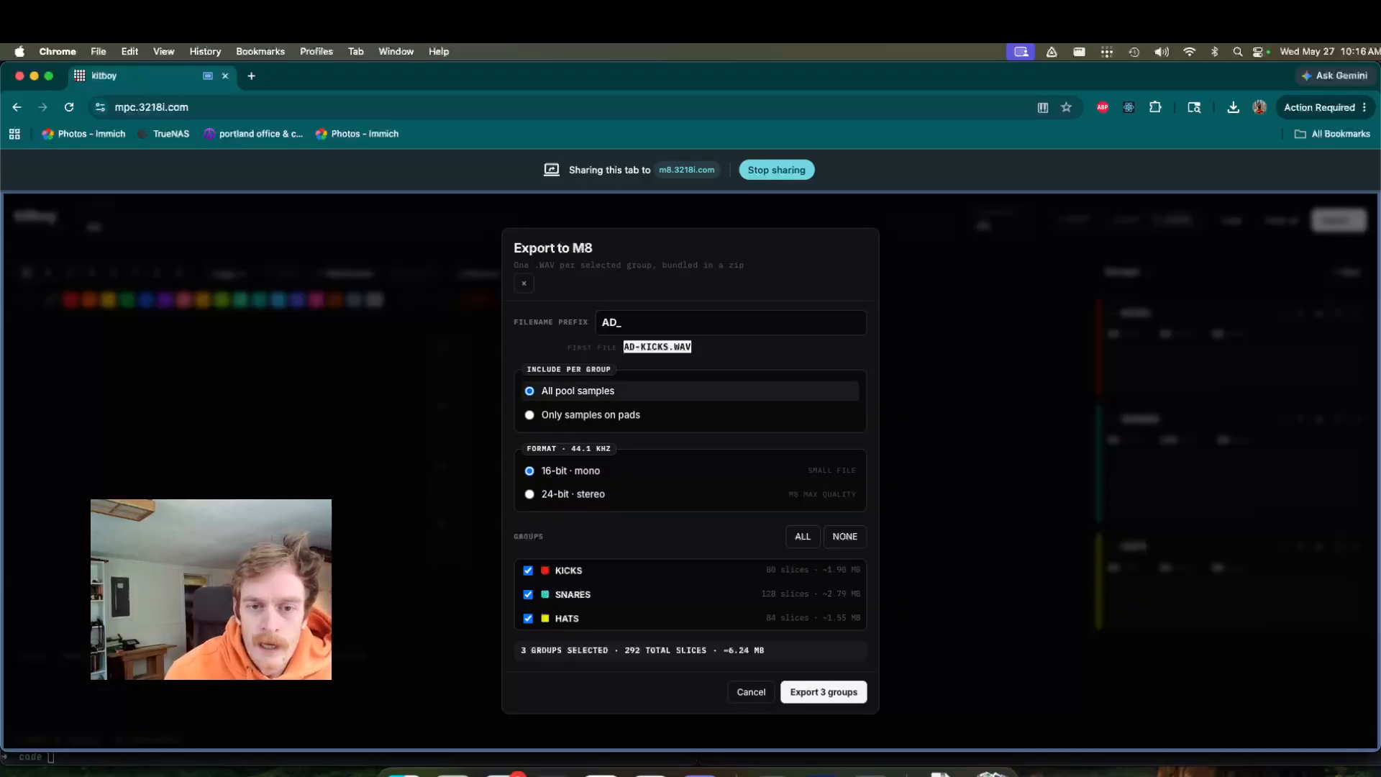
left_click(590, 415)
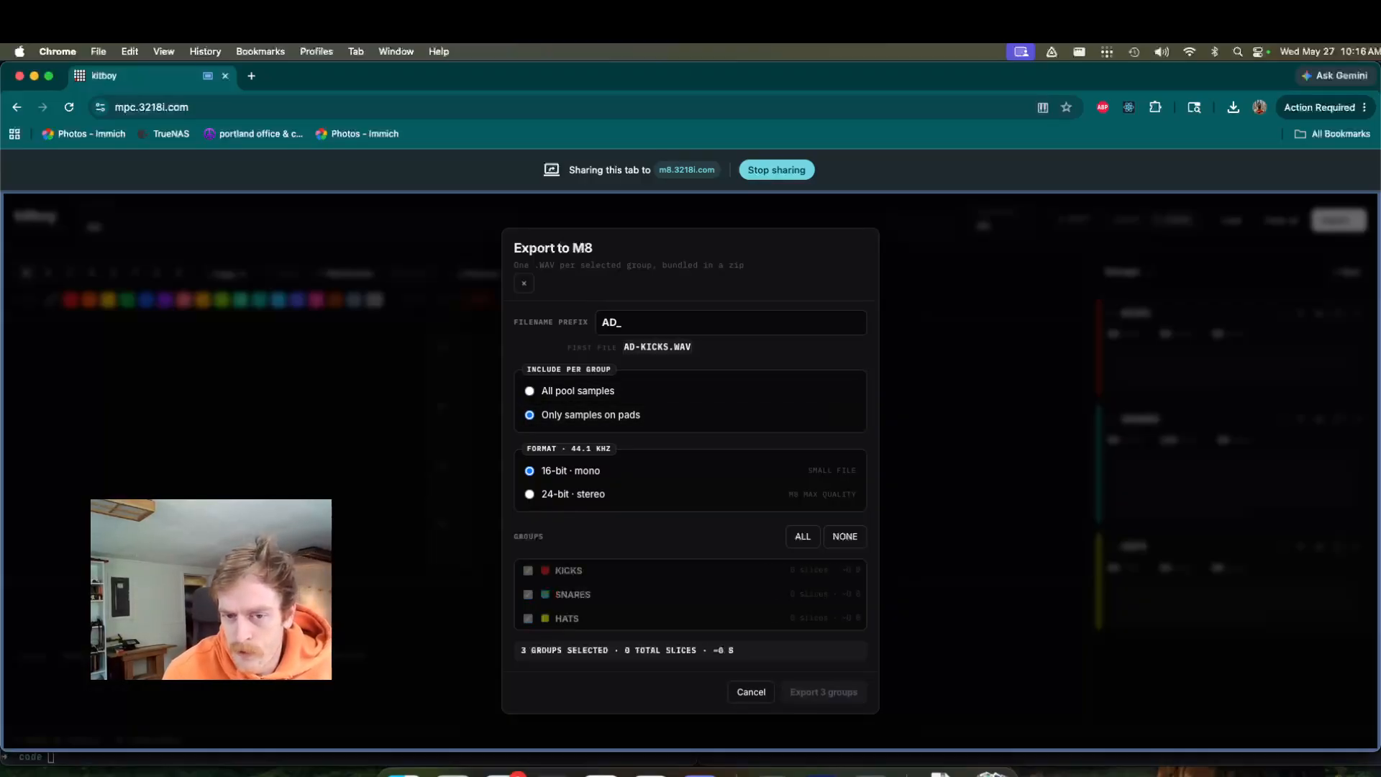
left_click(590, 391)
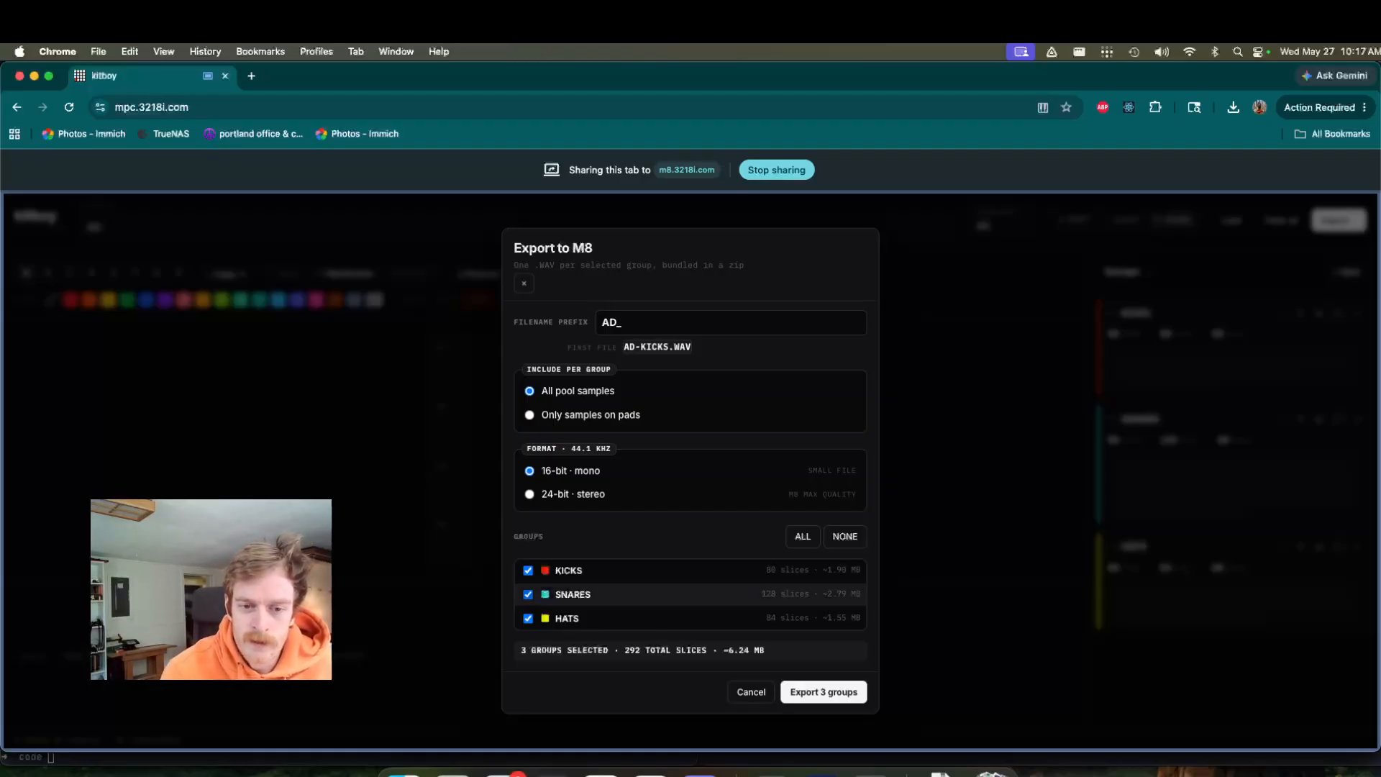
Step: Export the KICKS, SNARES and HATS groups in 24-bit stereo format and open the exported AD-M8 folder in Finder's Downloads
left_click(528, 594)
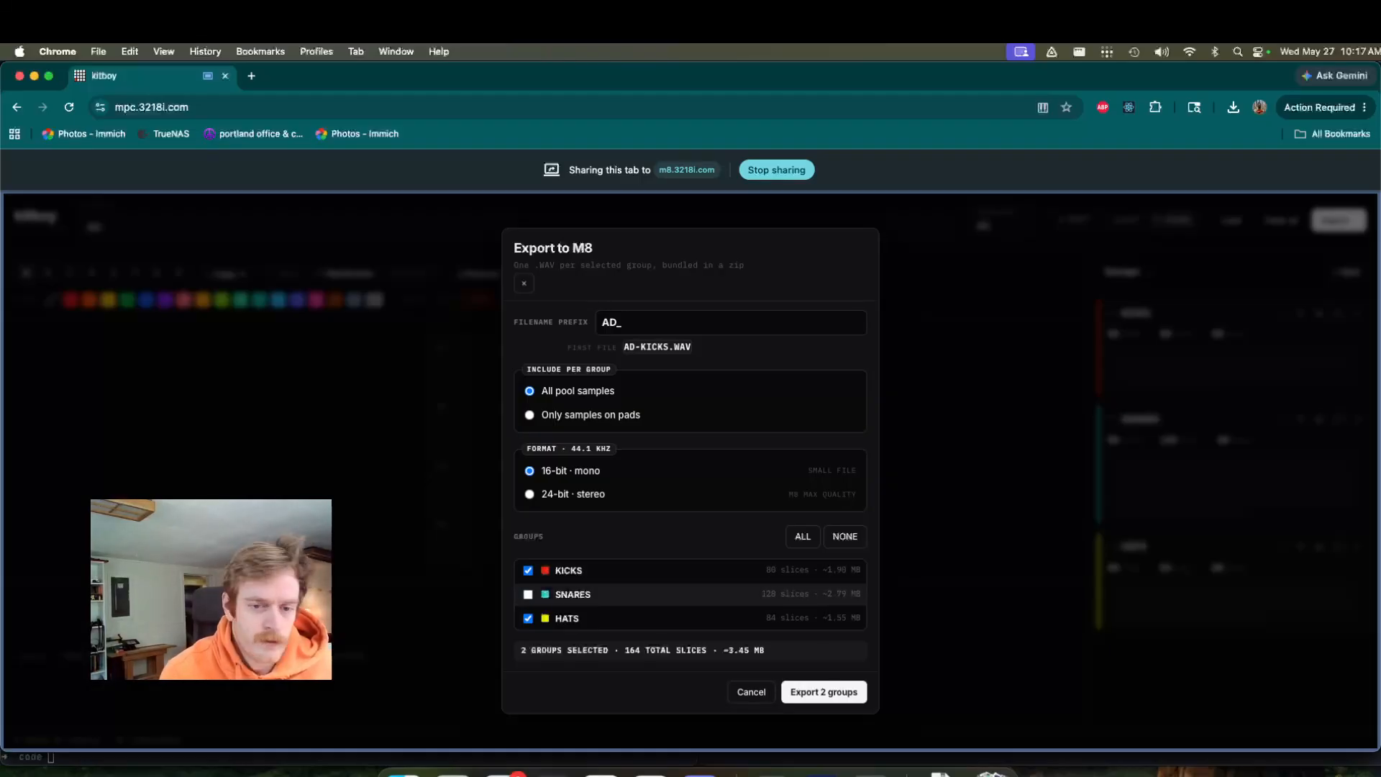
left_click(527, 594)
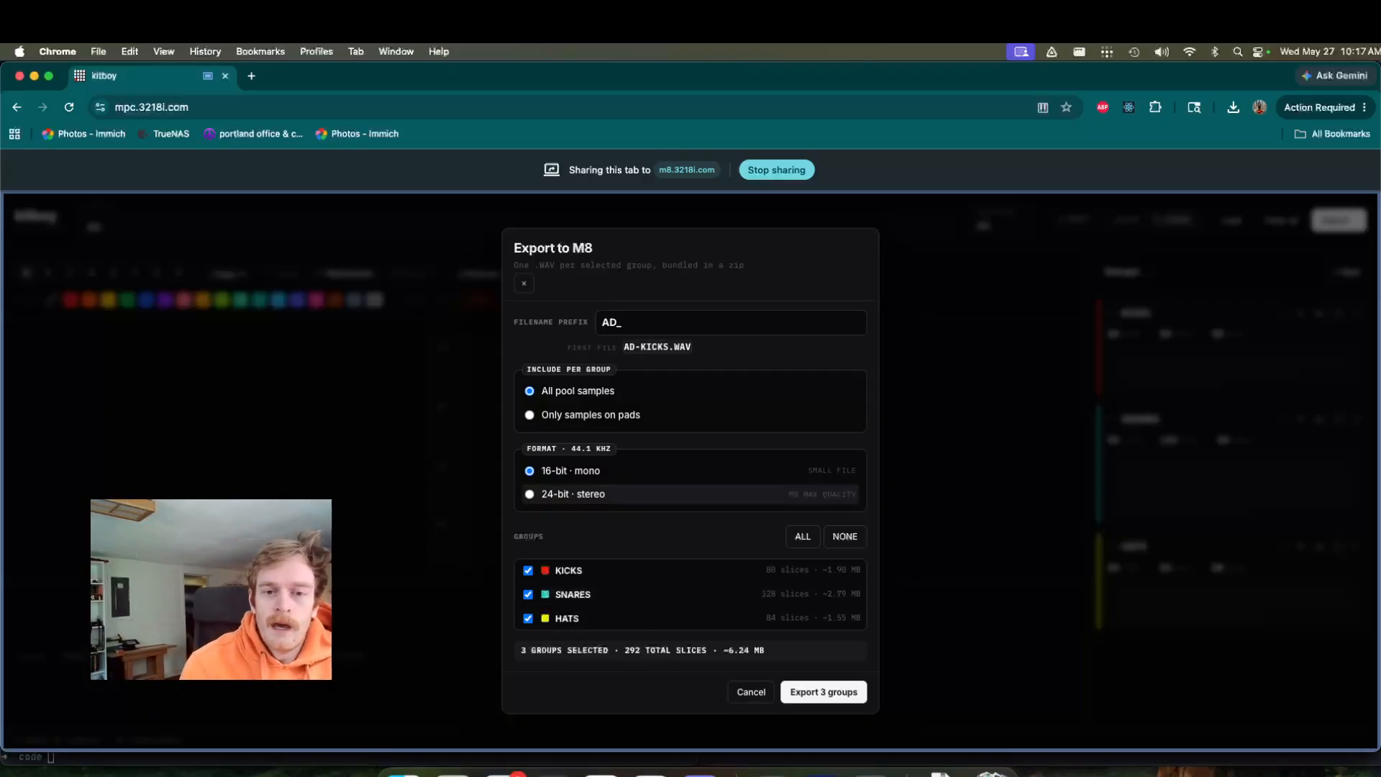
left_click(568, 494)
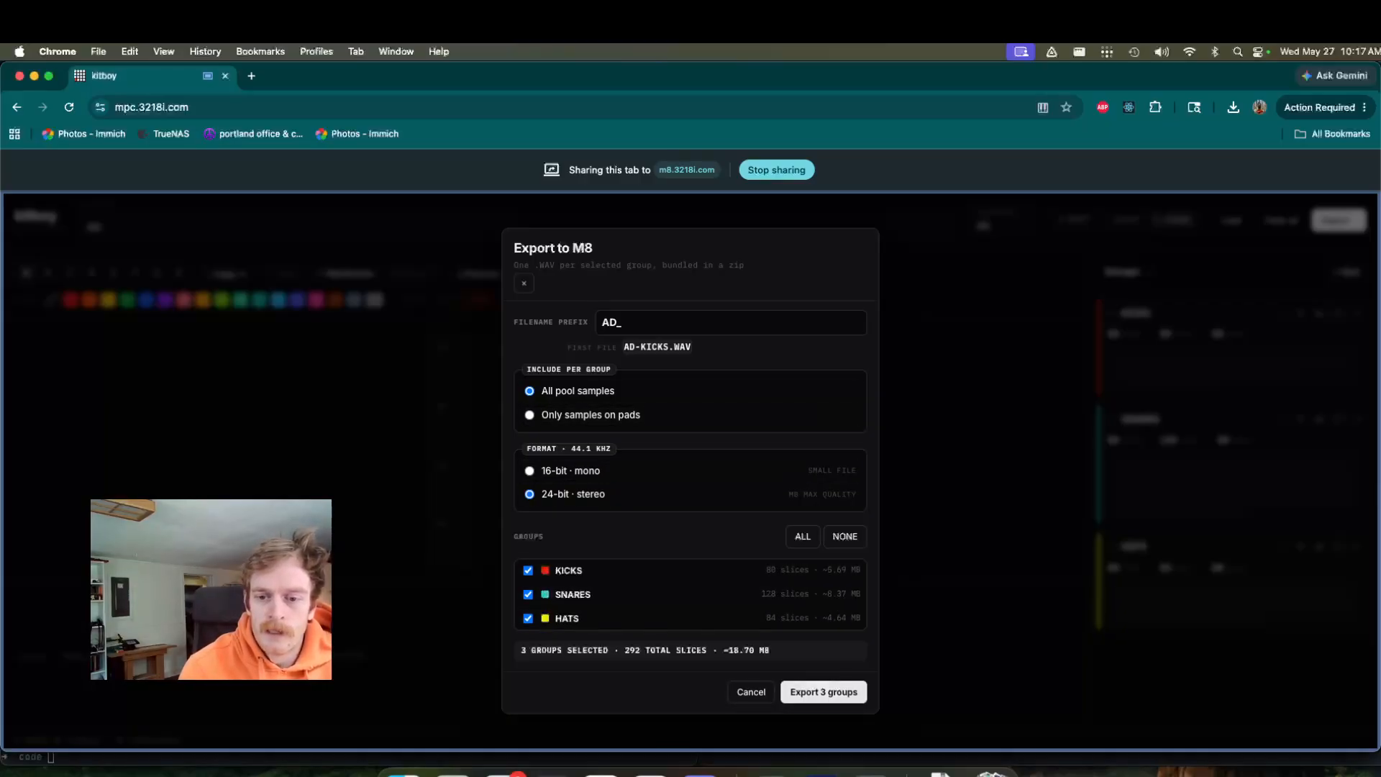
left_click(823, 691)
left_click(944, 761)
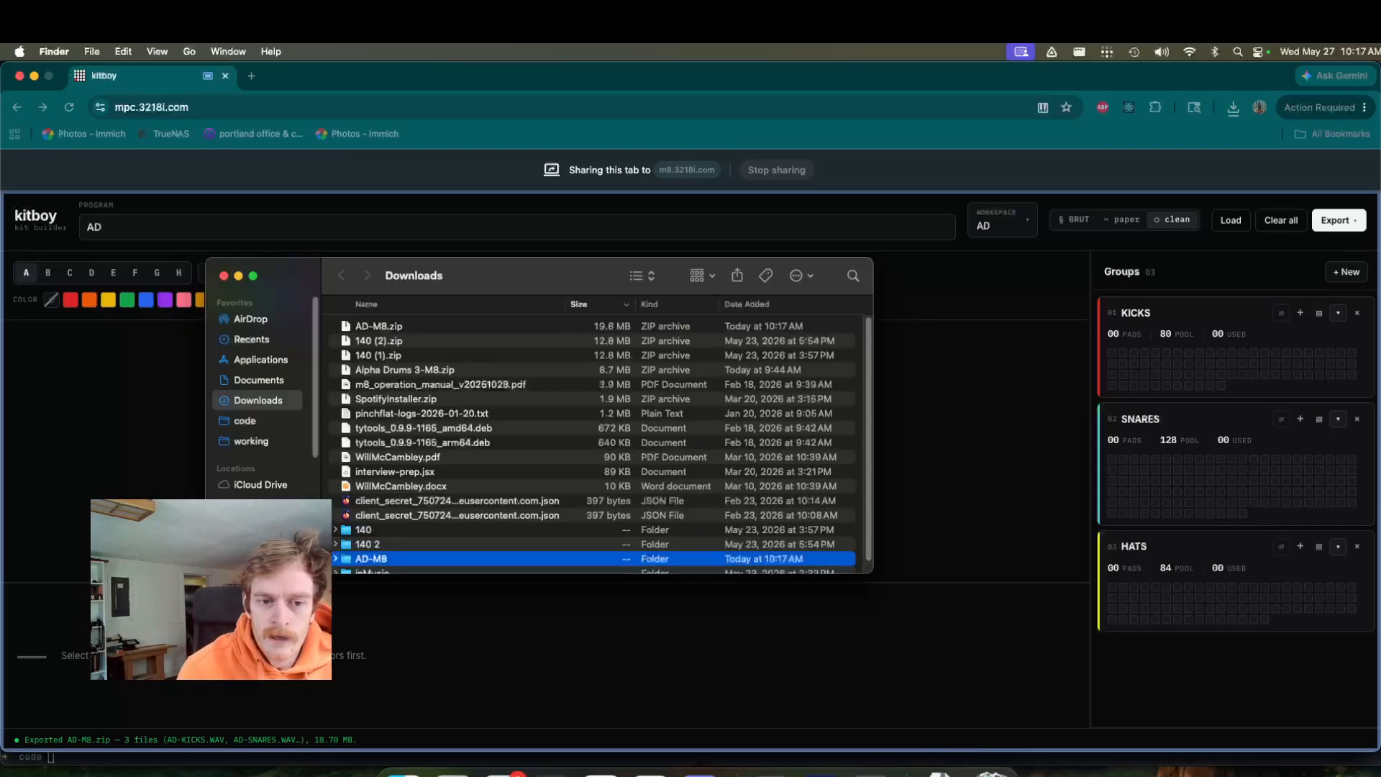
key("super+Down")
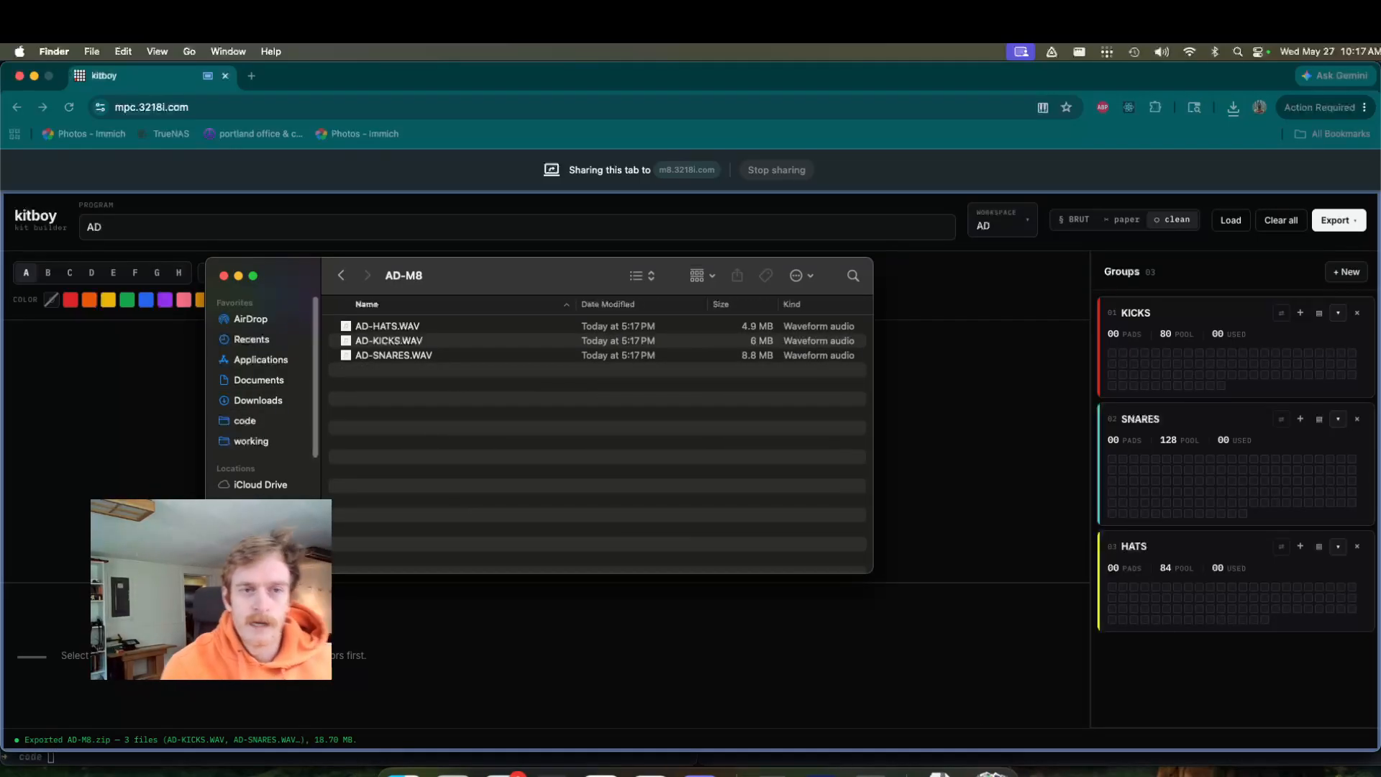
Step: Switch to the M8 Display window and enter a C-4 note with instrument 00 on the first row of phrase 10
key("super+Tab")
key("super+grave")
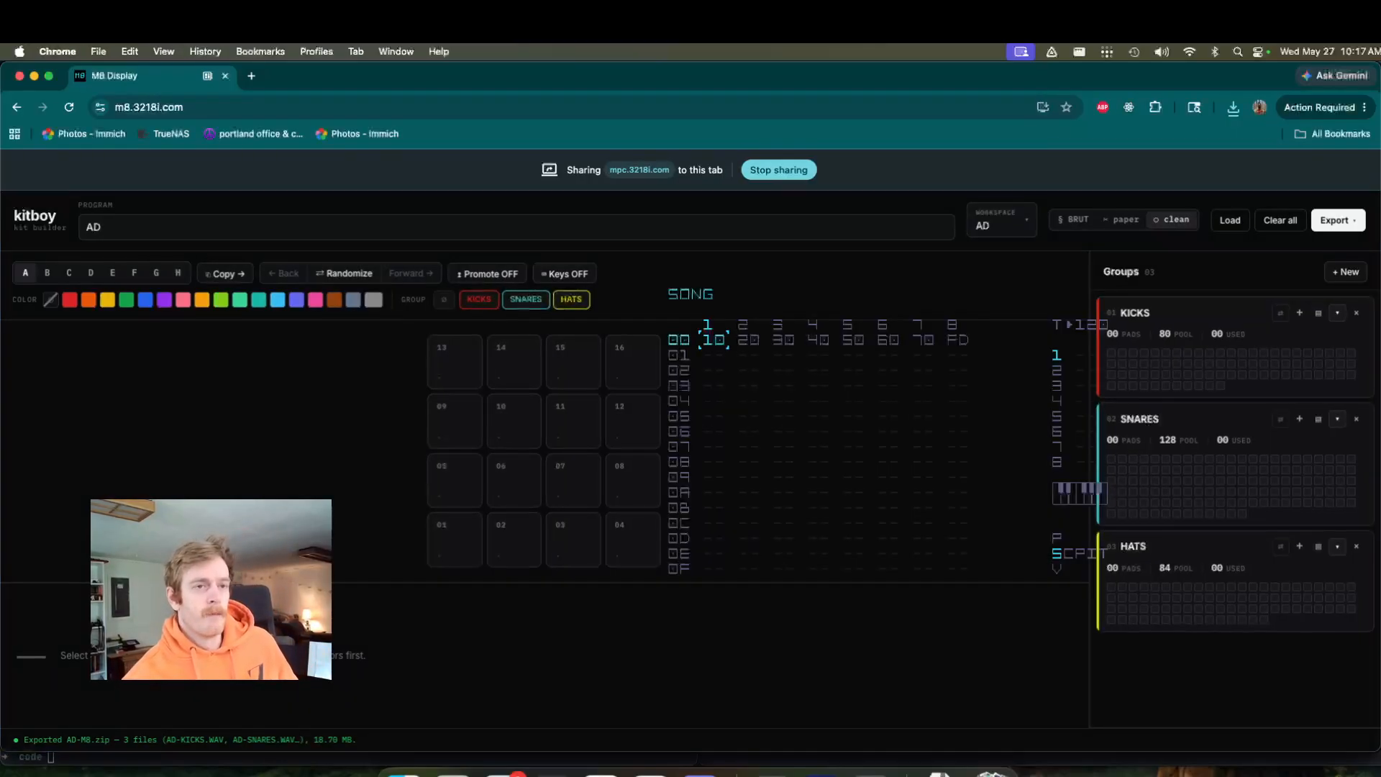
left_click_drag(863, 418, 882, 414)
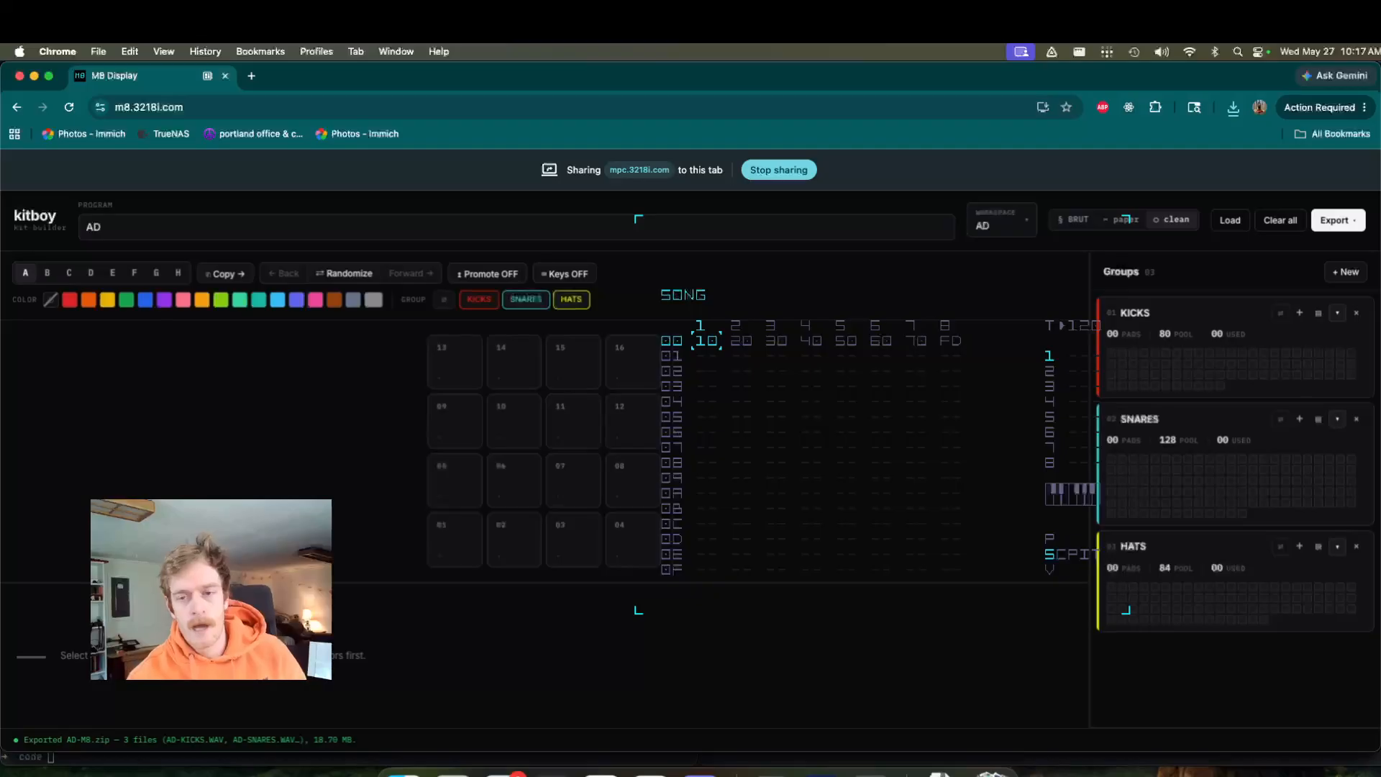
key("shift+Right")
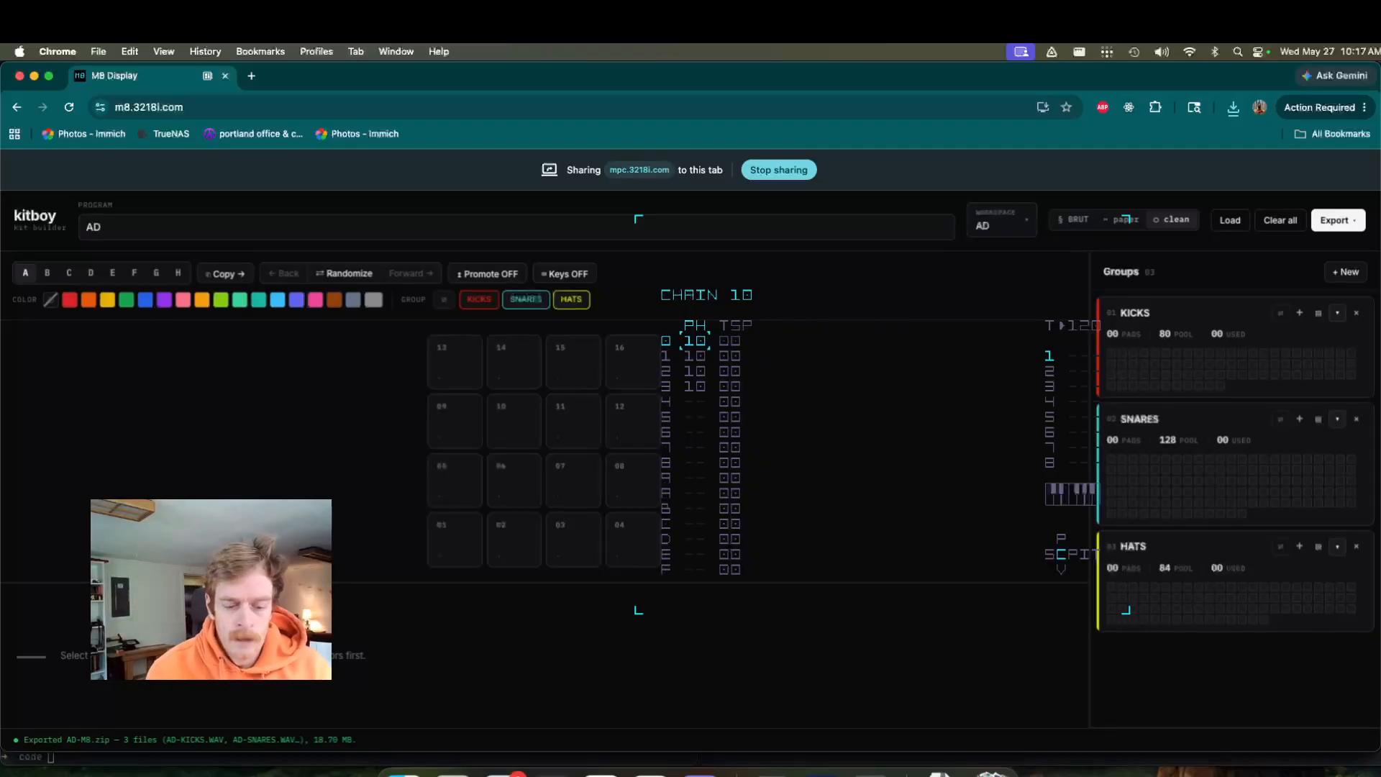
key("shift+Right")
key("x")
key("Right")
key("Right")
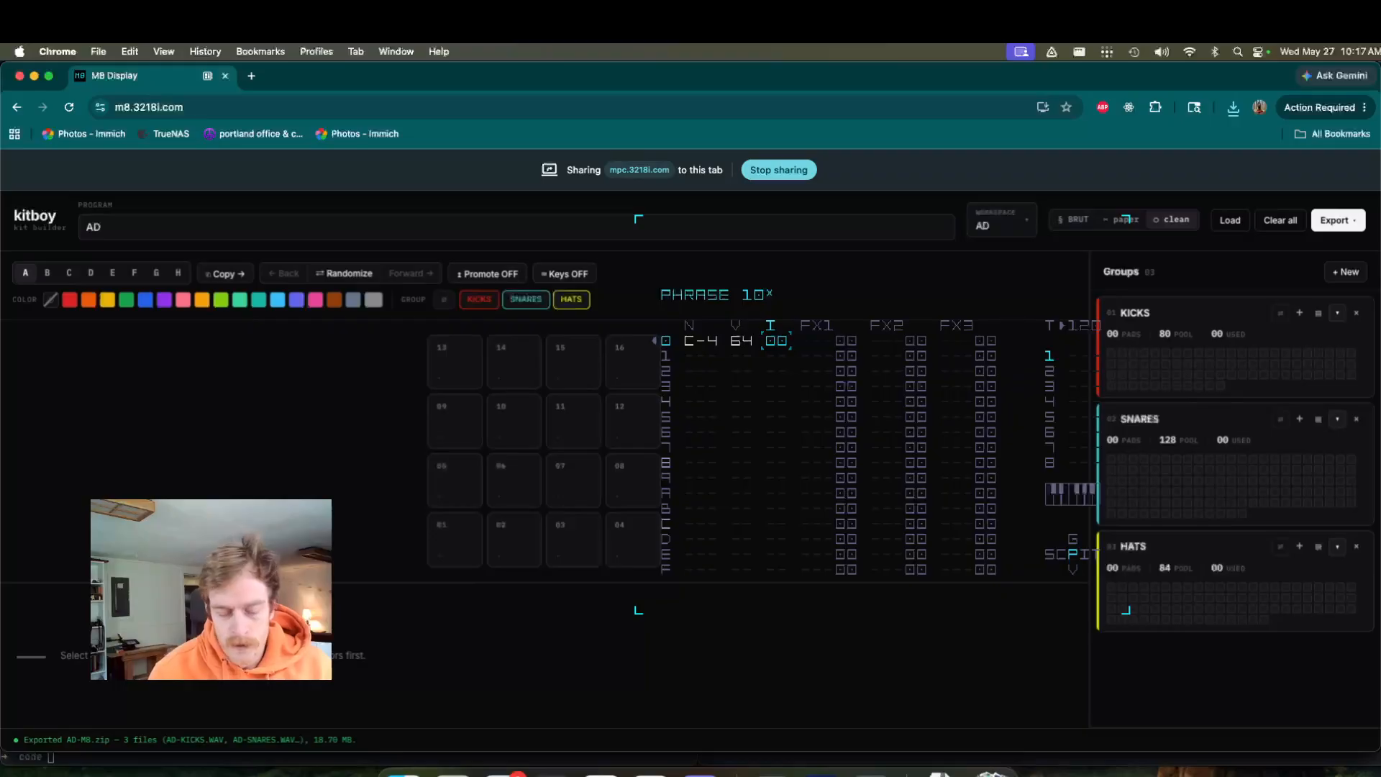
Step: Set the type of instrument 00 to SAMPLER
key("shift+Right")
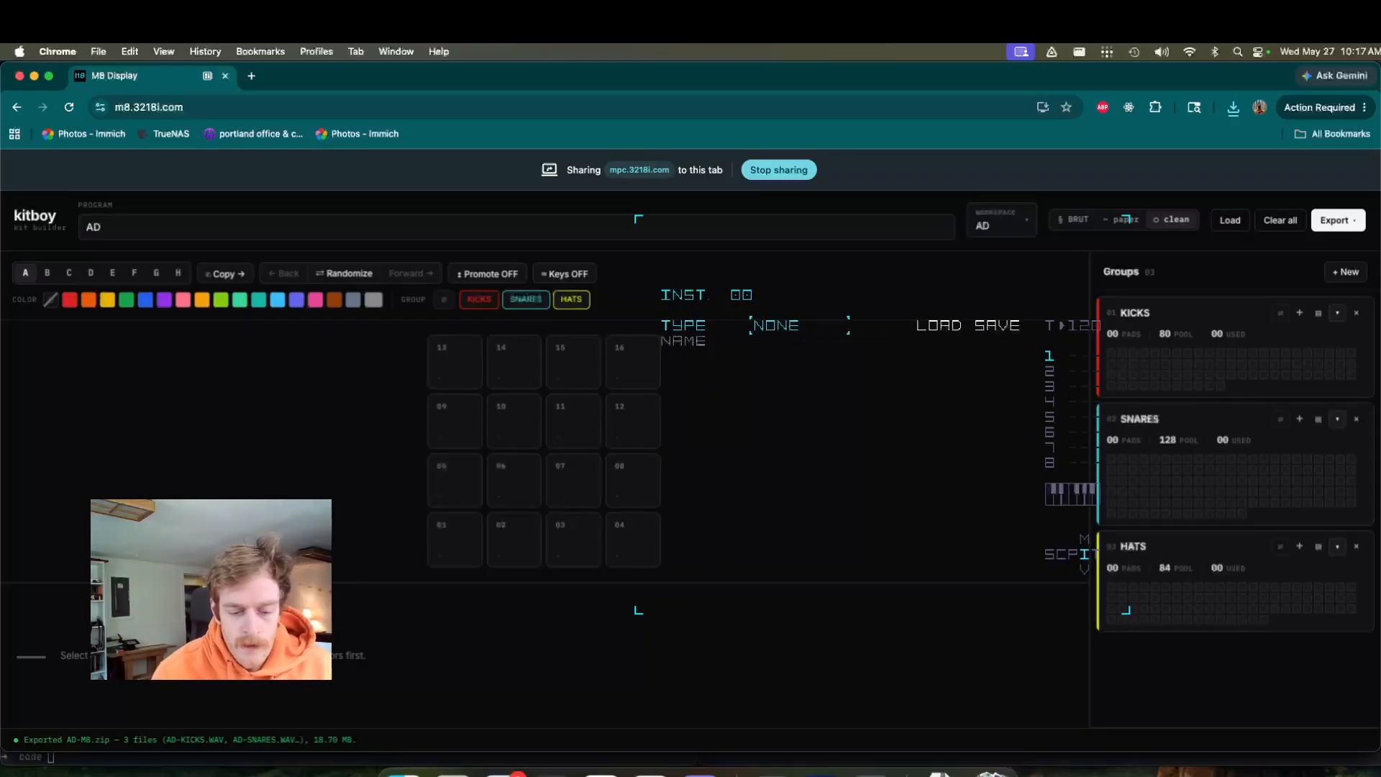
key("x+Right")
key("x+Right")
key("x+Right")
key("Down")
key("Down")
key("Down")
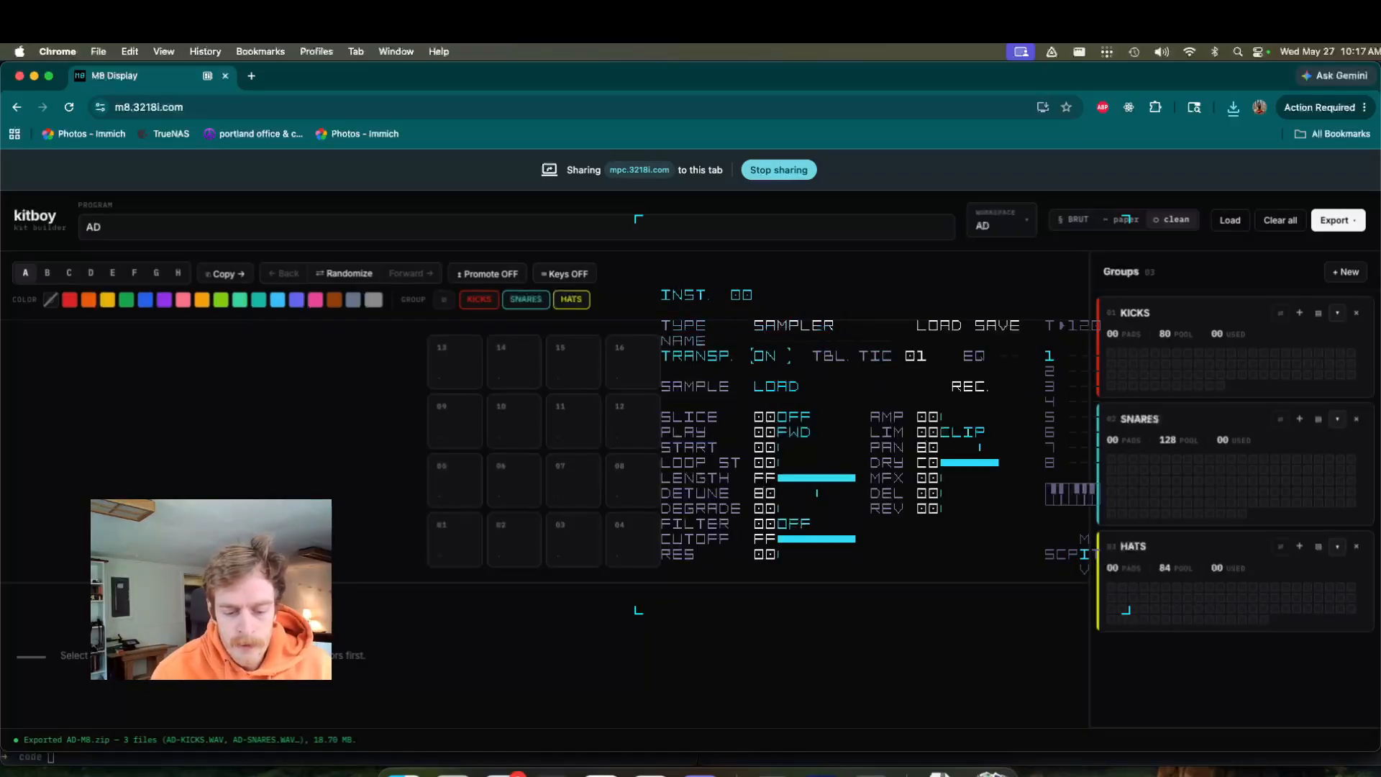
Step: Browse for a sample for instrument 00 and open the DRUM_SLICES folder
key("x")
key("Left")
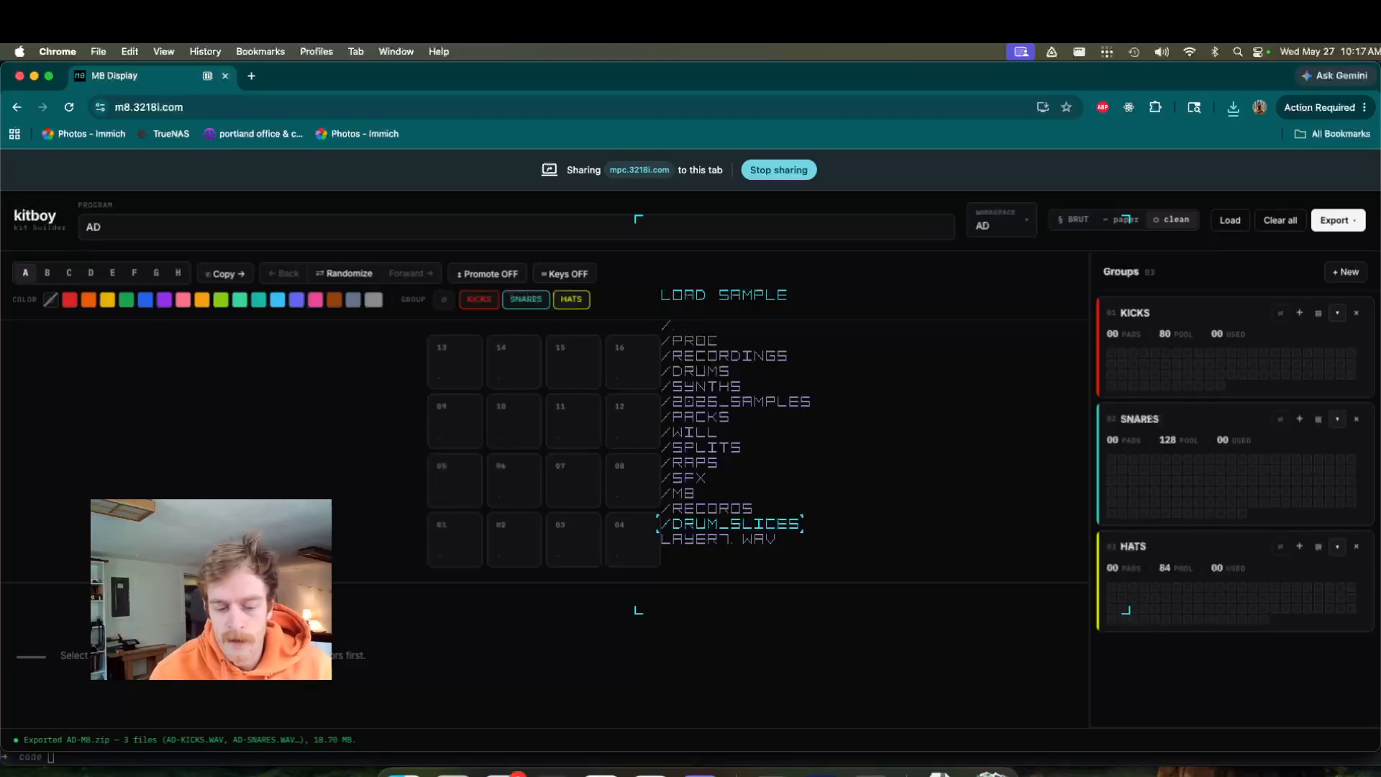
key("Left")
key("x")
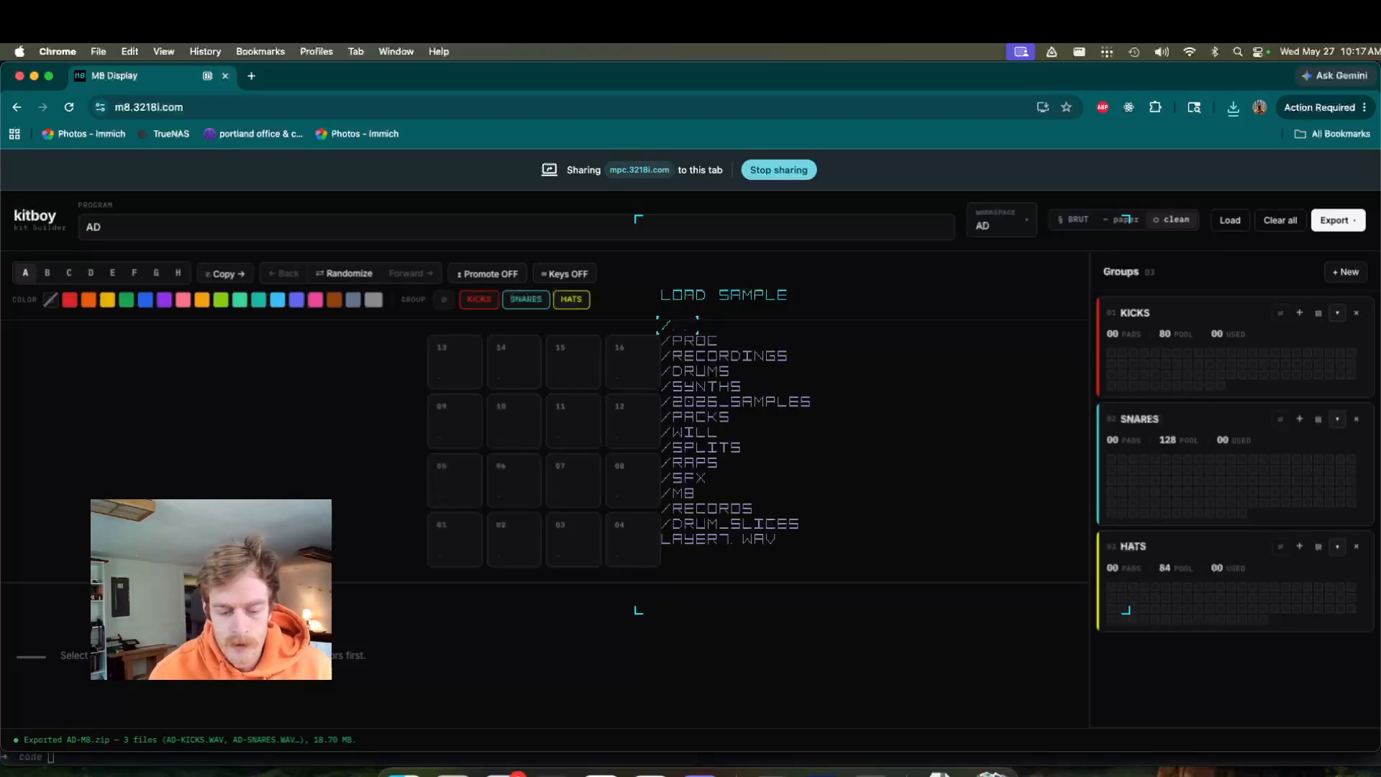
key("Down")
key("Down")
key("Down")
key("Down")
key("Down")
key("Down")
key("Down")
key("Down")
Step: Load ALPHA-1-KICKS.WAV into instrument 00 and set its slice mode to 01 FILE
key("Down")
key("Down")
key("Down")
key("Down")
key("x")
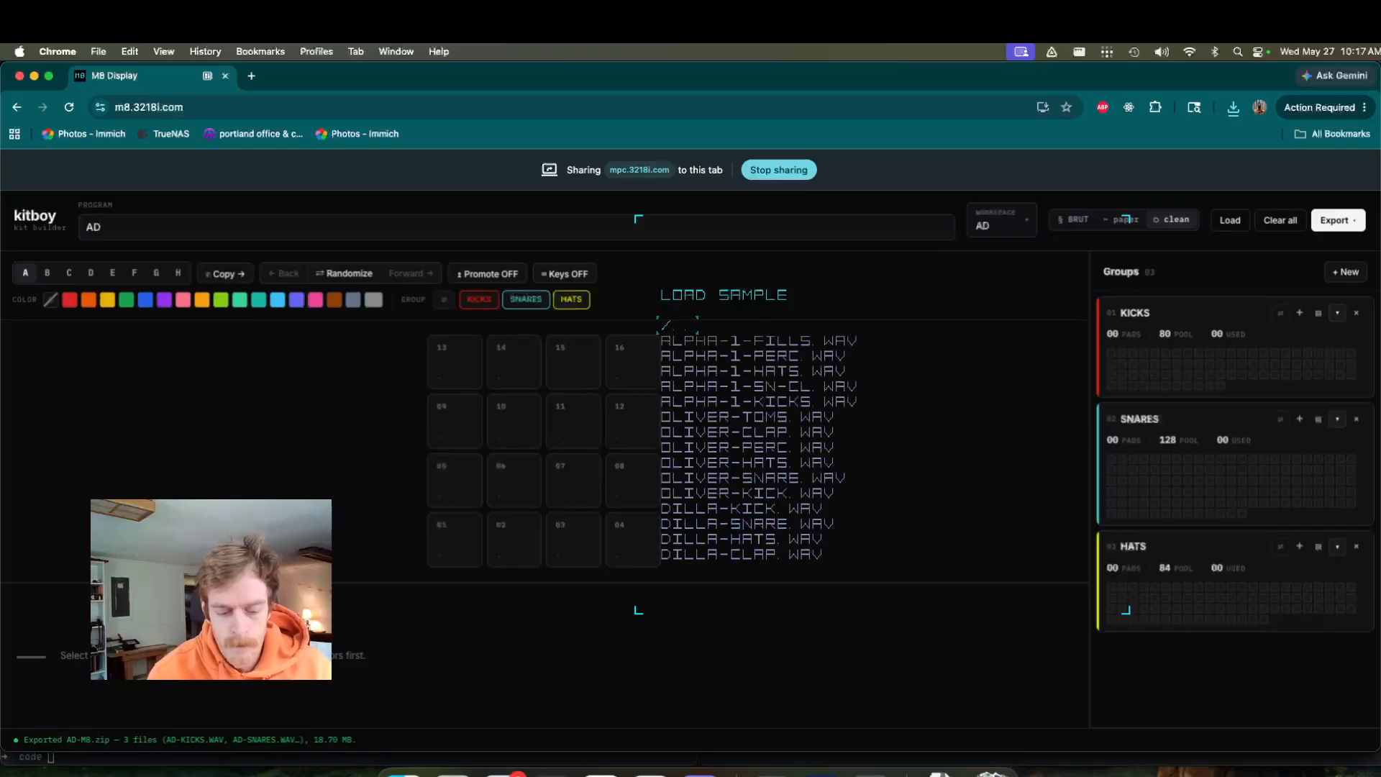
key("Down")
key("Down")
key("Down")
key("Down")
key("Down")
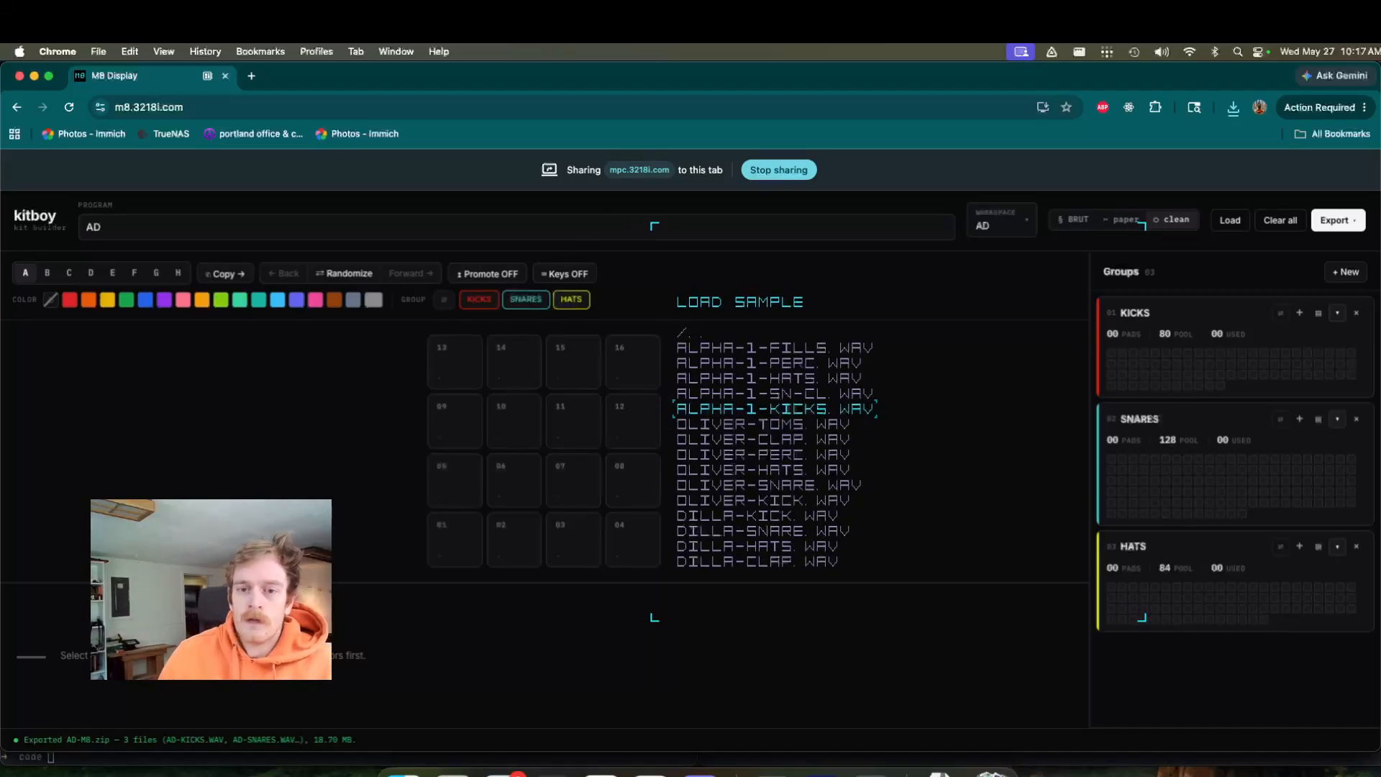
key("Up")
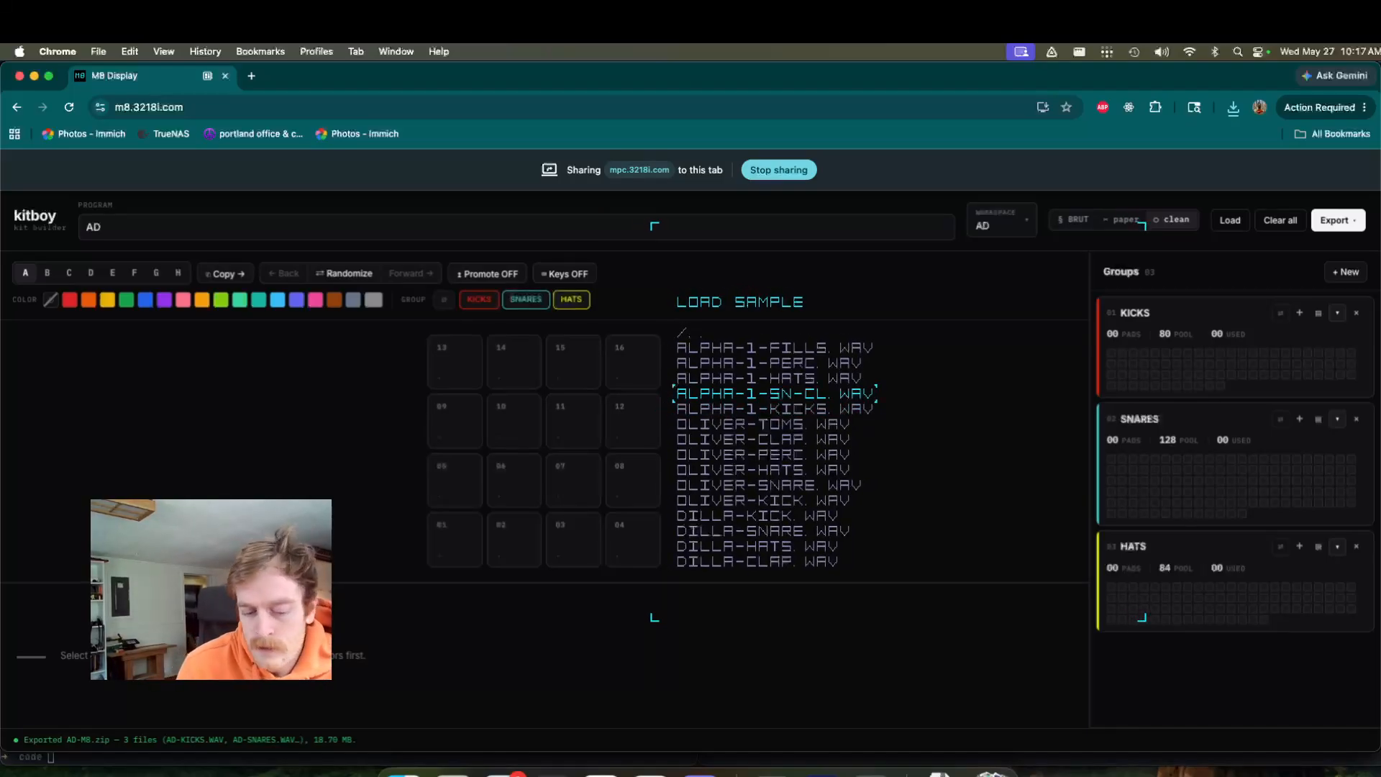
key("Up")
key("Up")
key("Down")
key("Down")
key("Down")
key("x")
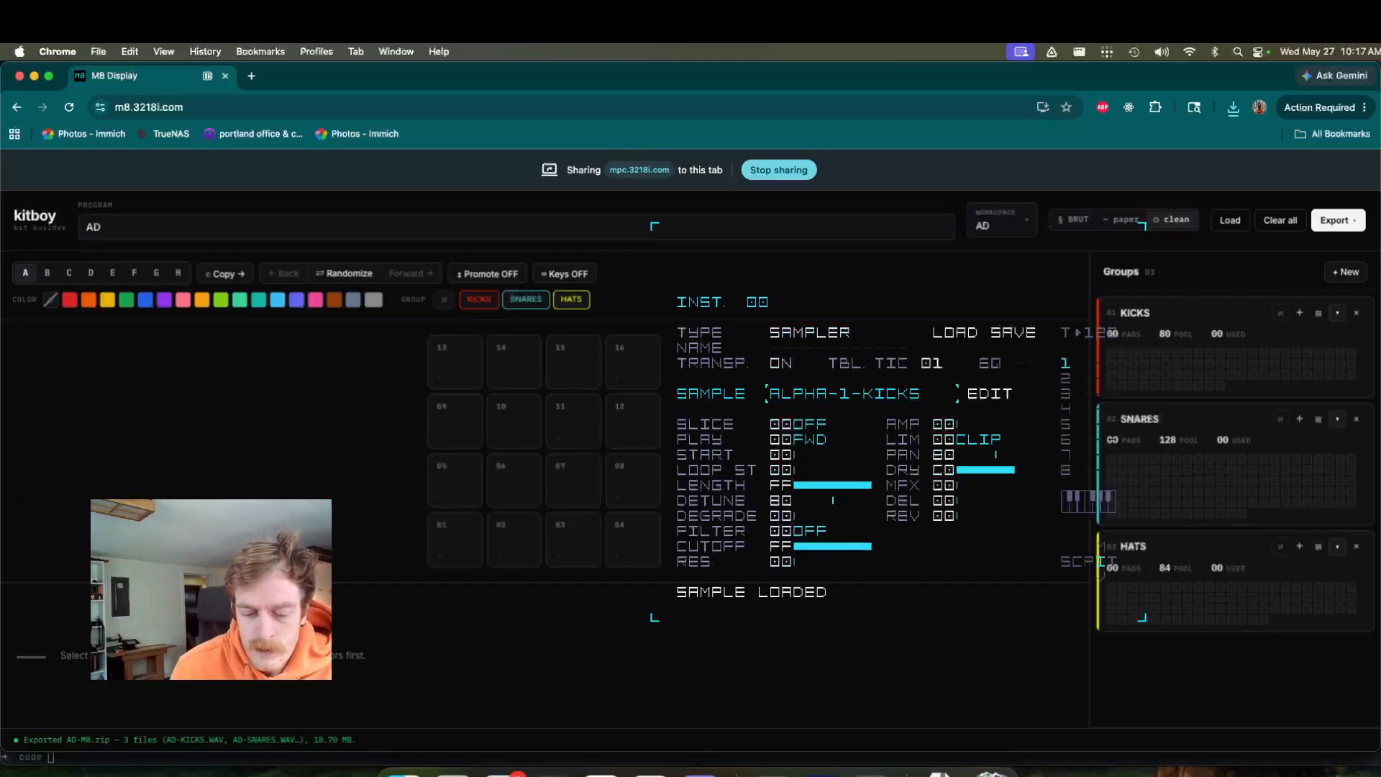
key("Down")
key("x+Right")
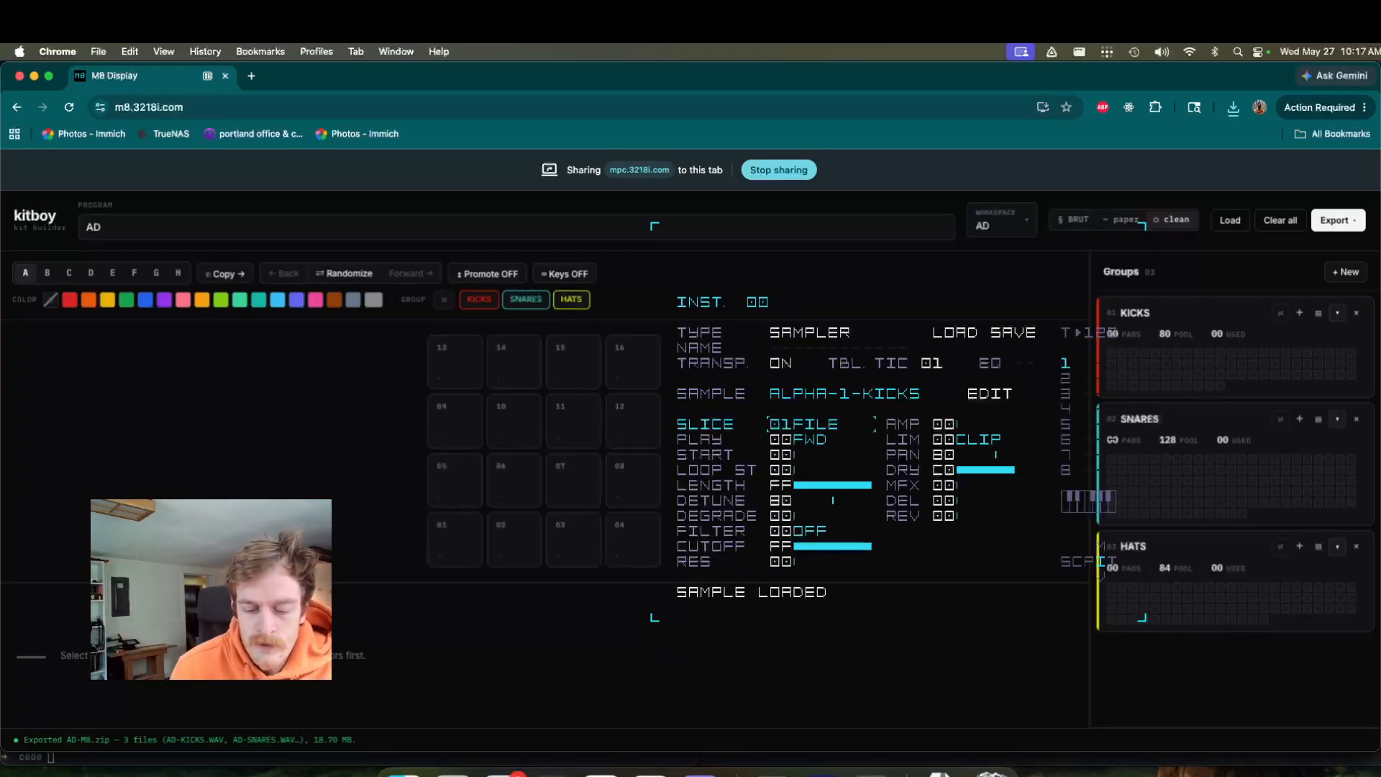
Step: Assign the SLI slice command to FX1 on the first row of phrase 10
key("shift+Left")
key("Right")
key("x")
key("x+Down")
key("x+Down")
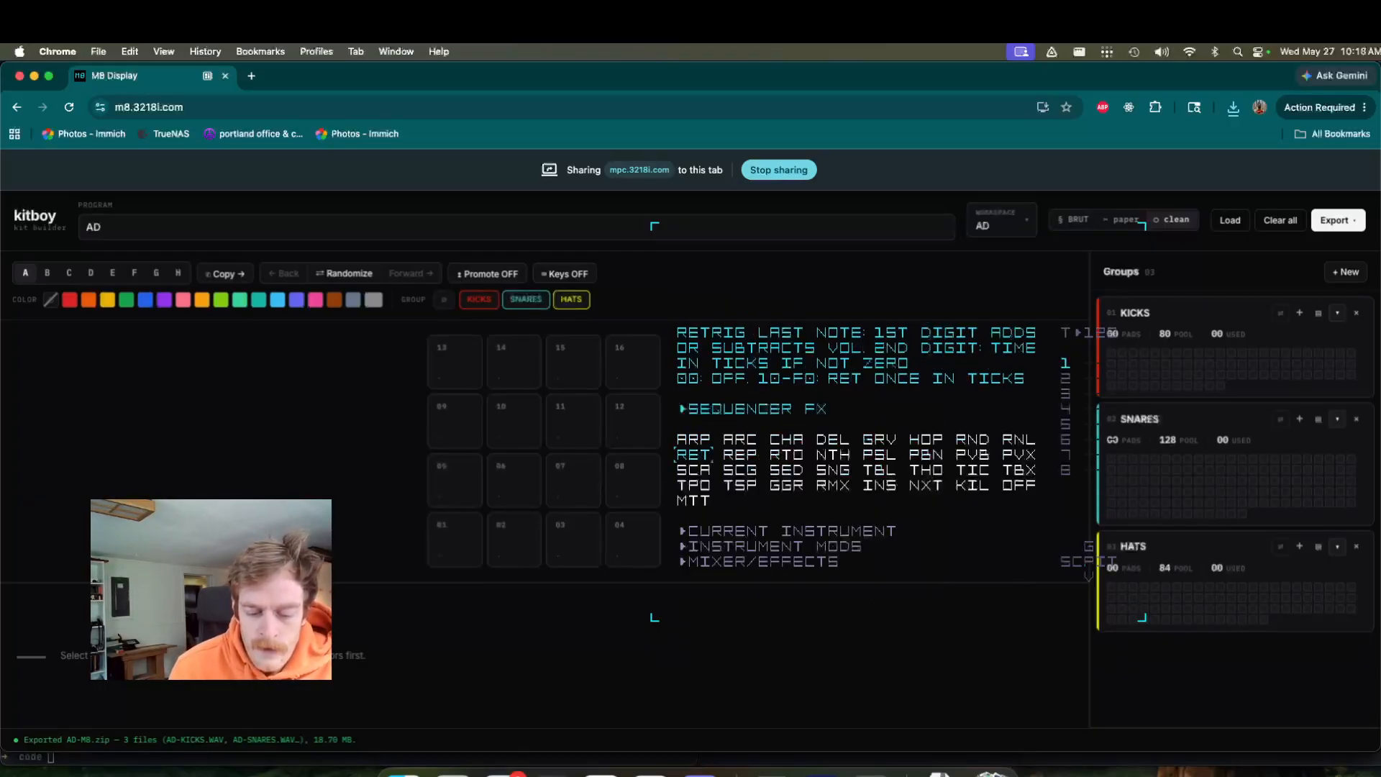
key("x+Down")
key("x+Down")
key("x+Down")
key("x+Down")
key("x+Right")
key("x+Right")
key("x+Right")
key("x+Right")
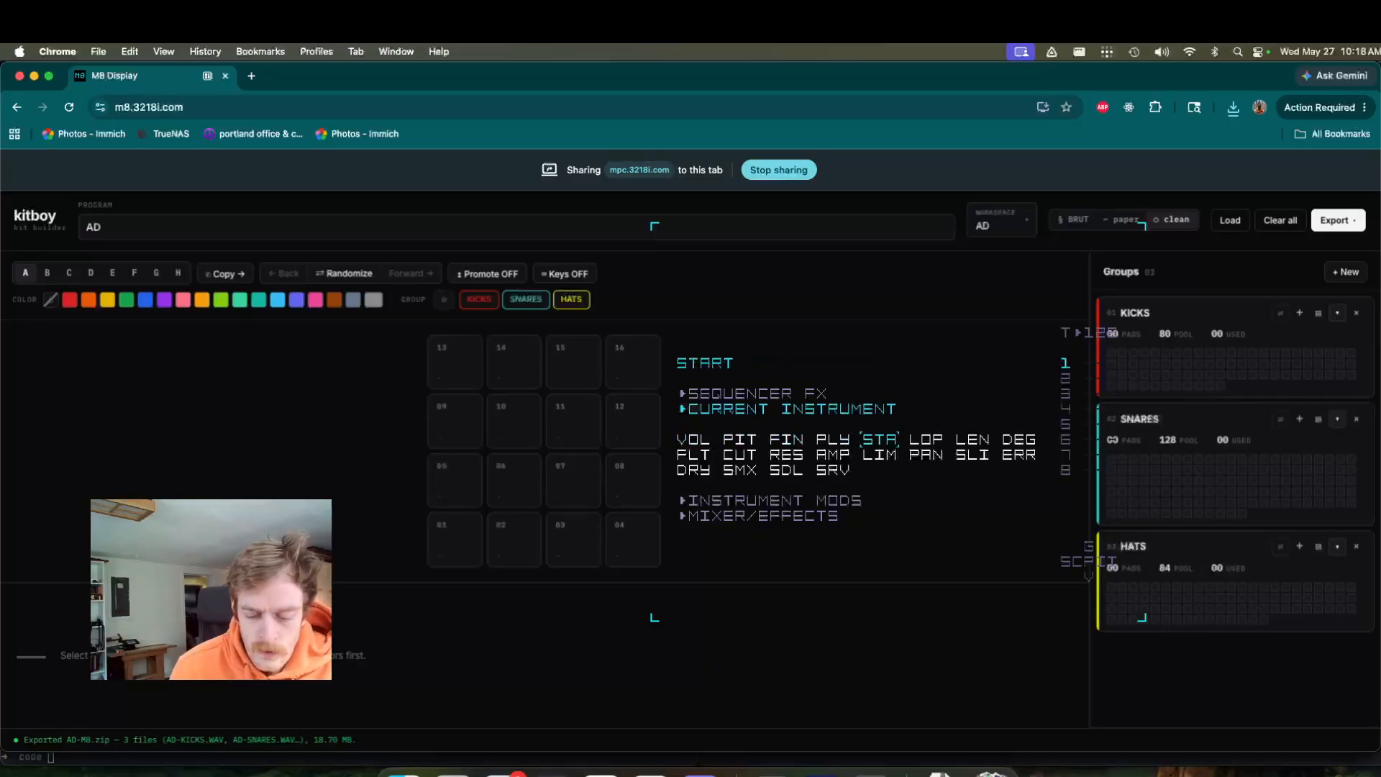
key("x+Right")
key("x+Right")
key("x+Down")
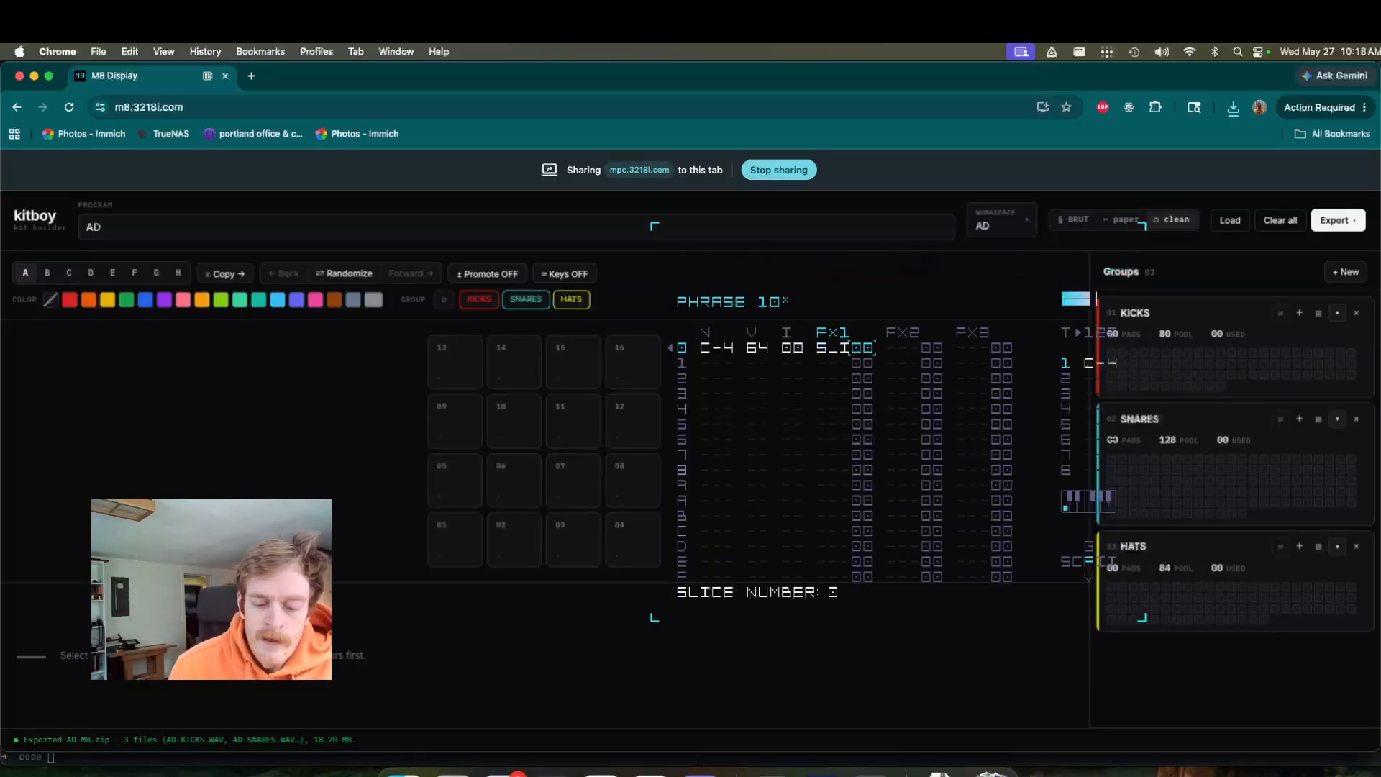
Step: Audition the kick slices by raising and lowering the SLI value on phrase 10's first row, finishing at 15
key("x+Right")
key("x+Right")
key("x+Right")
key("x+Right")
key("x+Right")
key("x+Right")
key("x+Right")
key("x+Right")
key("x+Right")
key("x+Right")
key("x+Right")
key("x+Right")
key("x+Right")
key("x+Right")
key("x+Right")
key("x+Right")
key("x+Right")
key("x+Right")
key("x+Right")
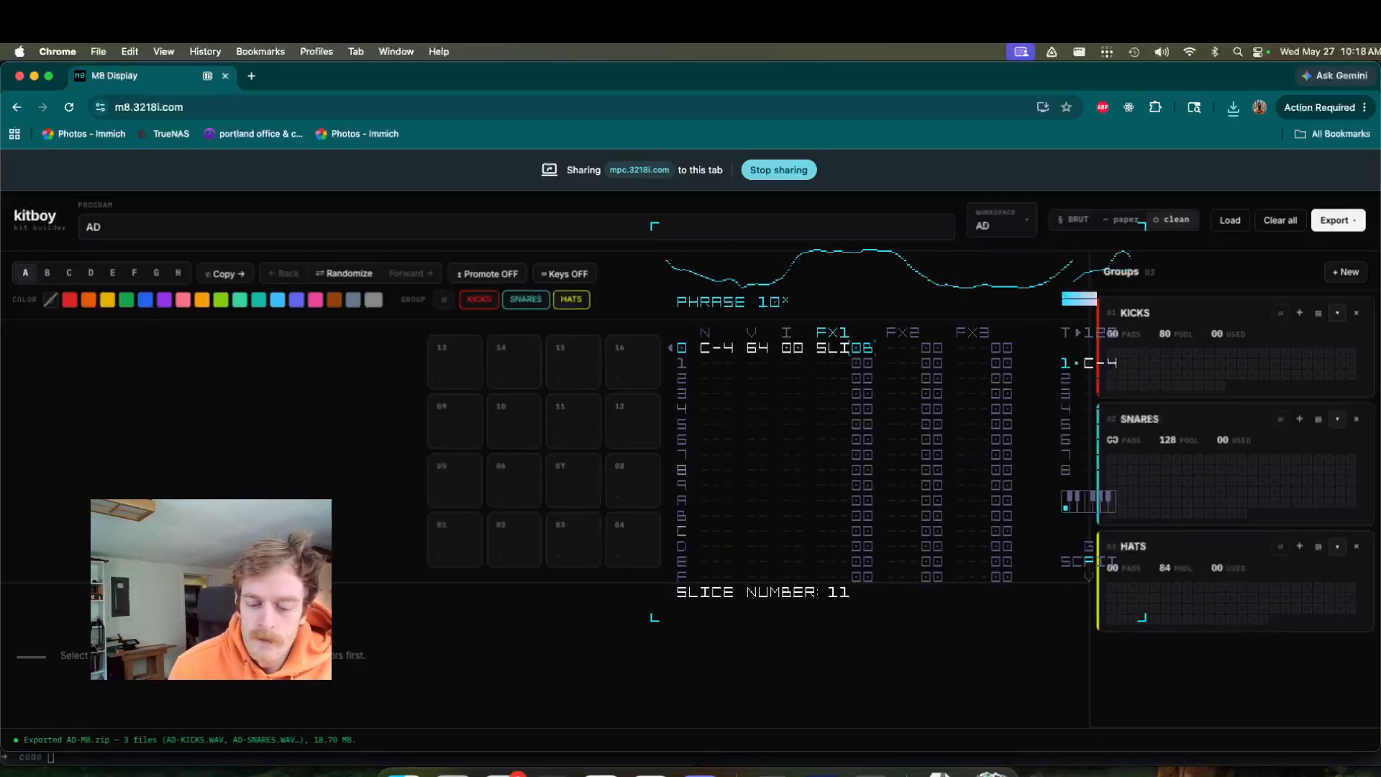
key("x+Right")
key("x+Right")
key("x+Right")
key("x+Right")
key("x+Right")
key("x+Right")
key("x+Right")
key("x+Right")
key("x+Right")
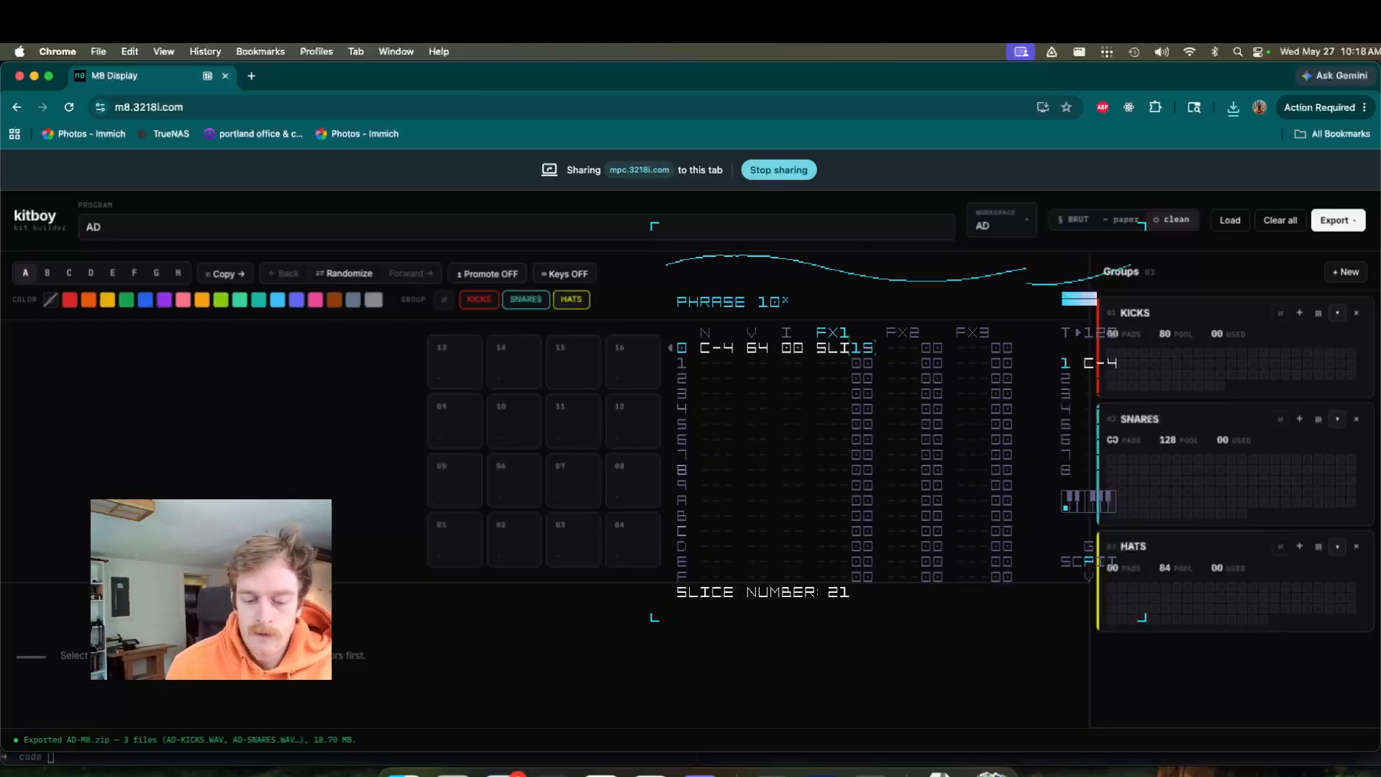
key("x+Right")
key("x+Right")
key("x+Right")
key("x+Right")
key("x+Right")
key("x+Right")
key("x+Right")
key("x+Right")
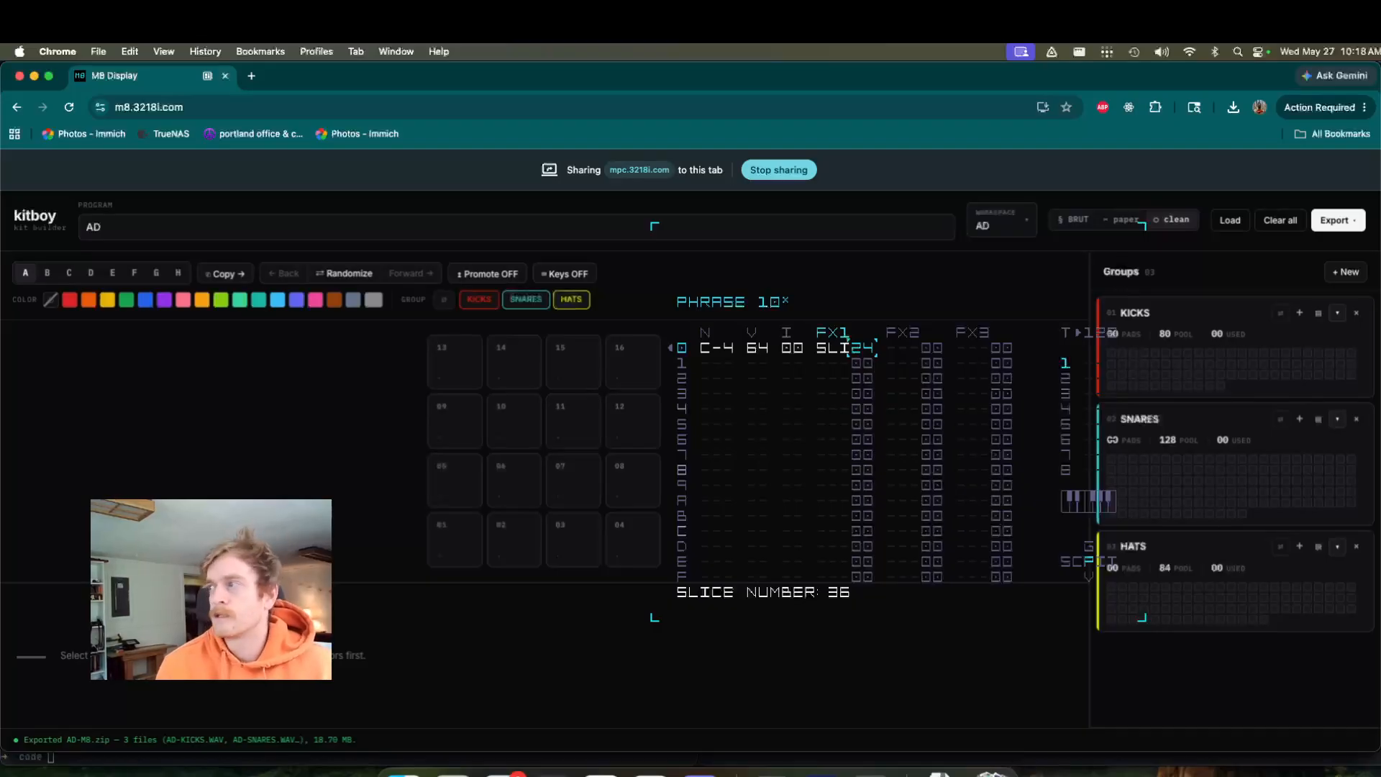
key("x+Right")
key("x+Right")
key("x+Right")
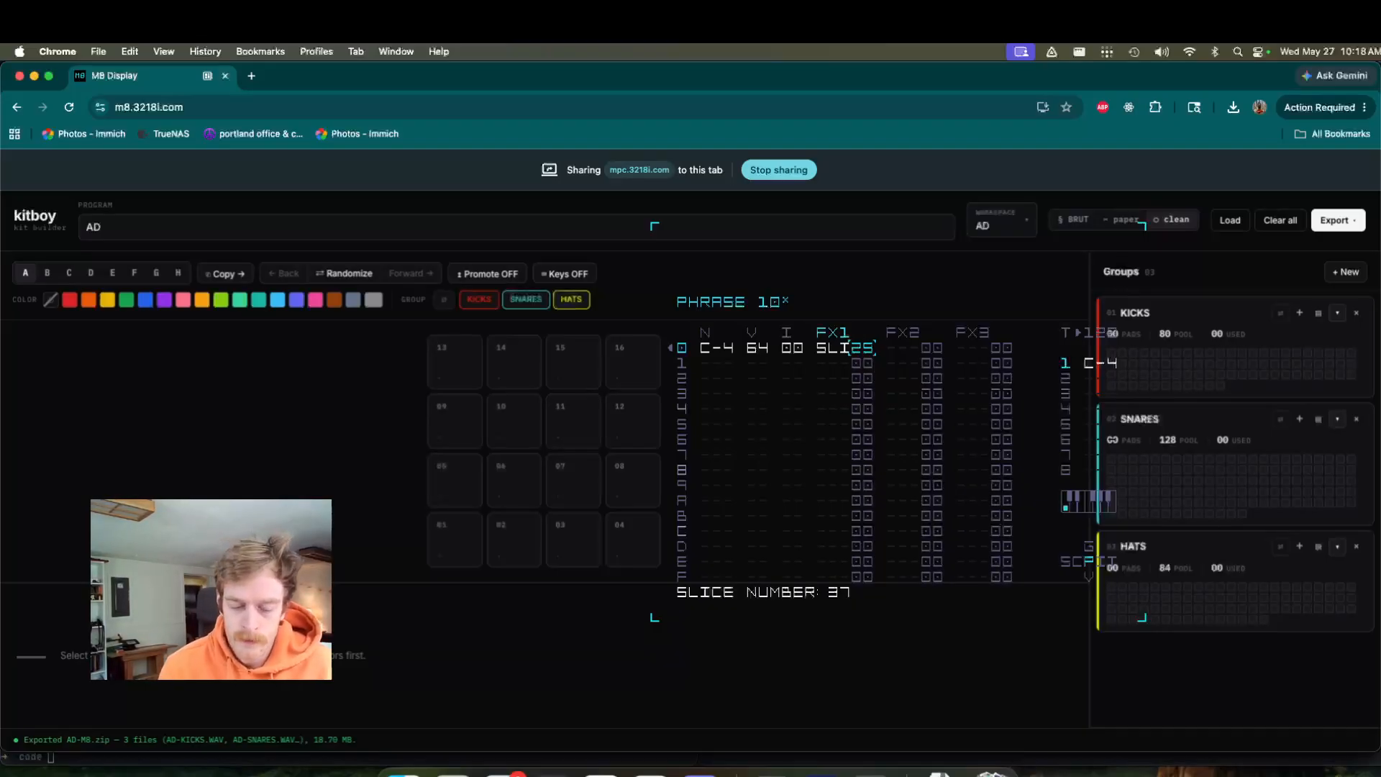
key("x+Left")
key("x+Left")
key("x+Left")
key("x+Left")
key("x+Left")
key("x+Left")
key("x+Left")
key("x+Left")
key("x+Left")
key("x+Left")
key("x+Left")
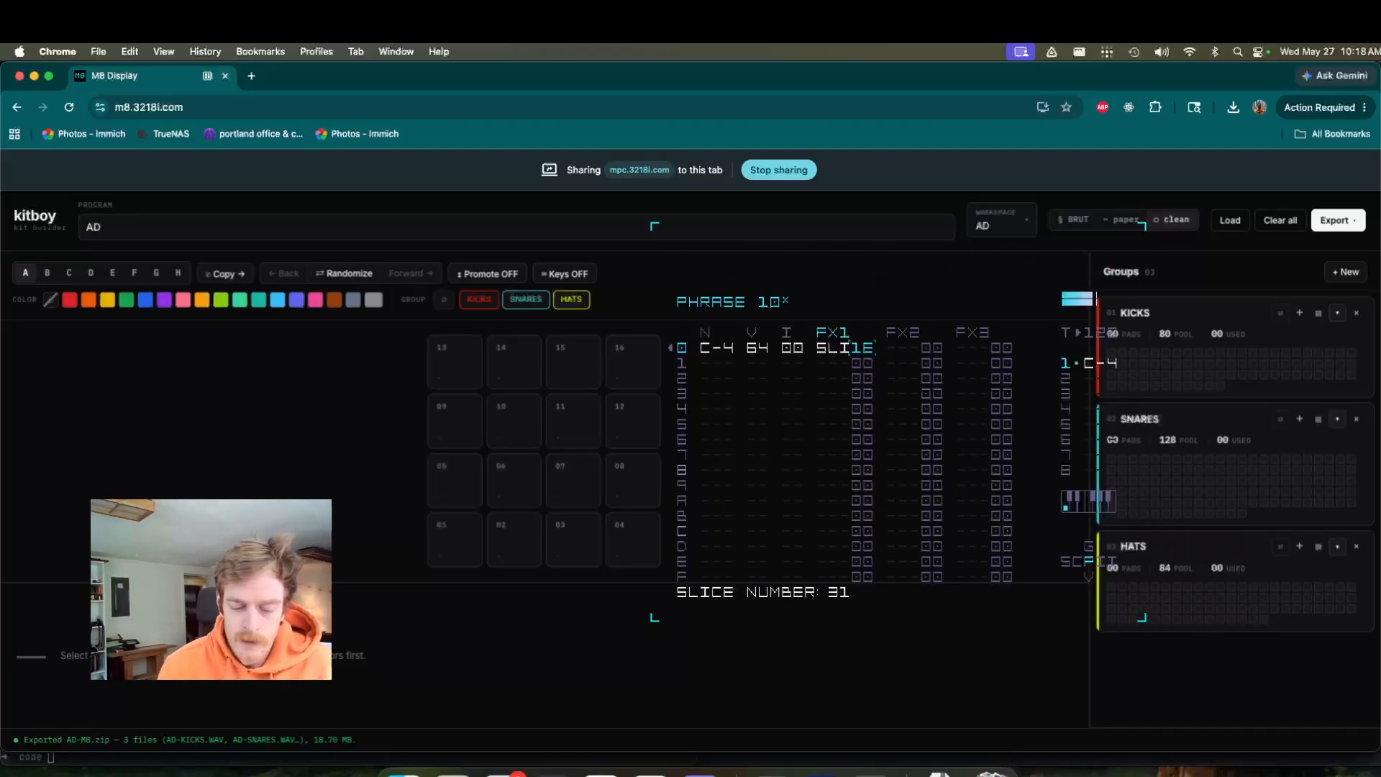
key("x+Left")
key("x+Left")
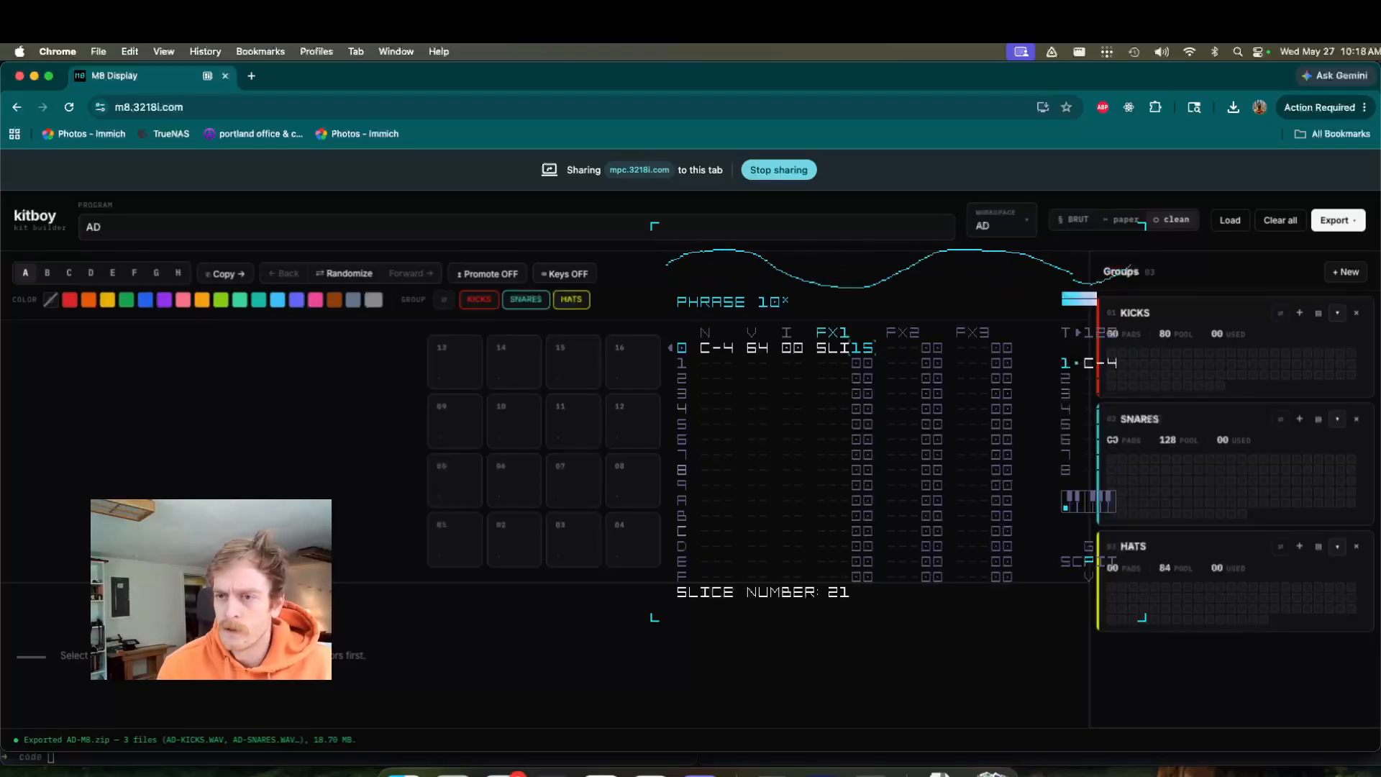
Step: Return to the M8's song view and switch to the kitboy window
key("shift+Left")
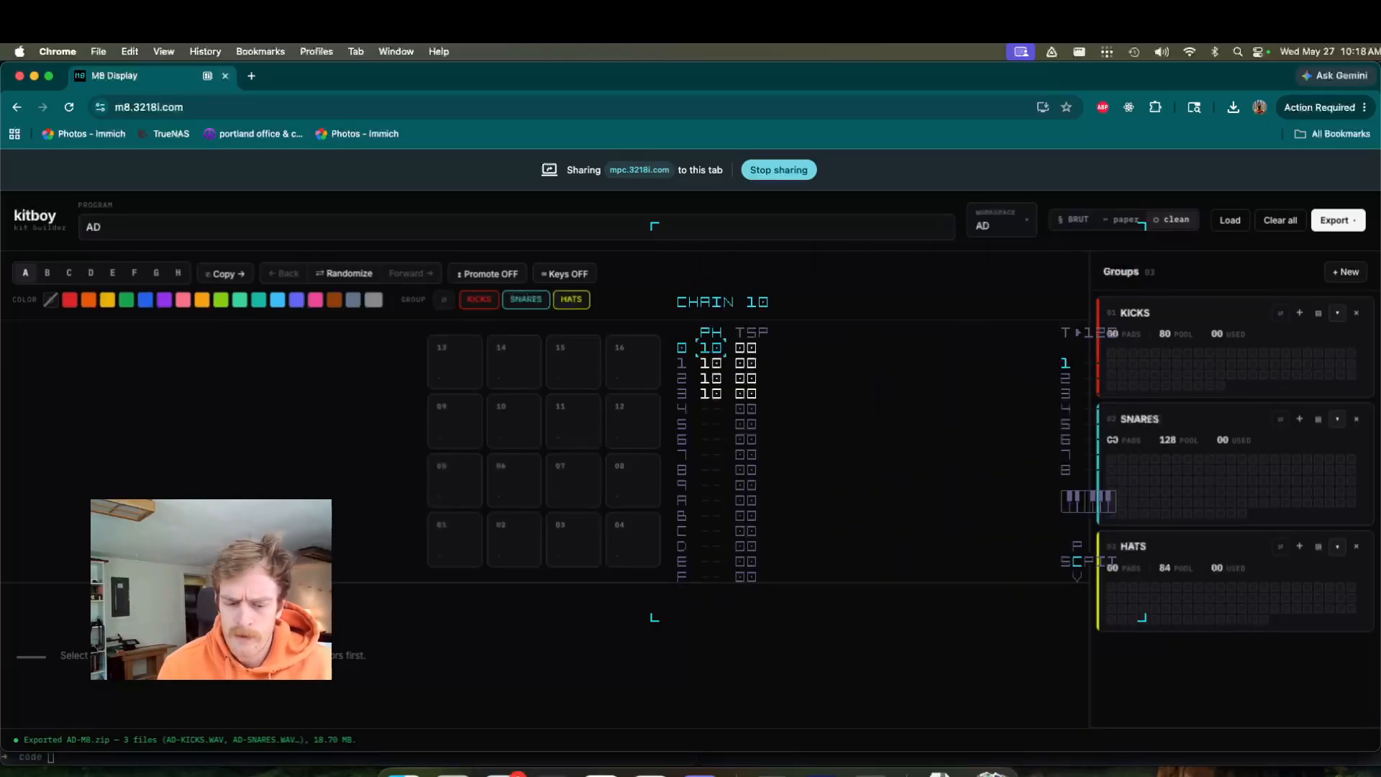
key("shift+Right")
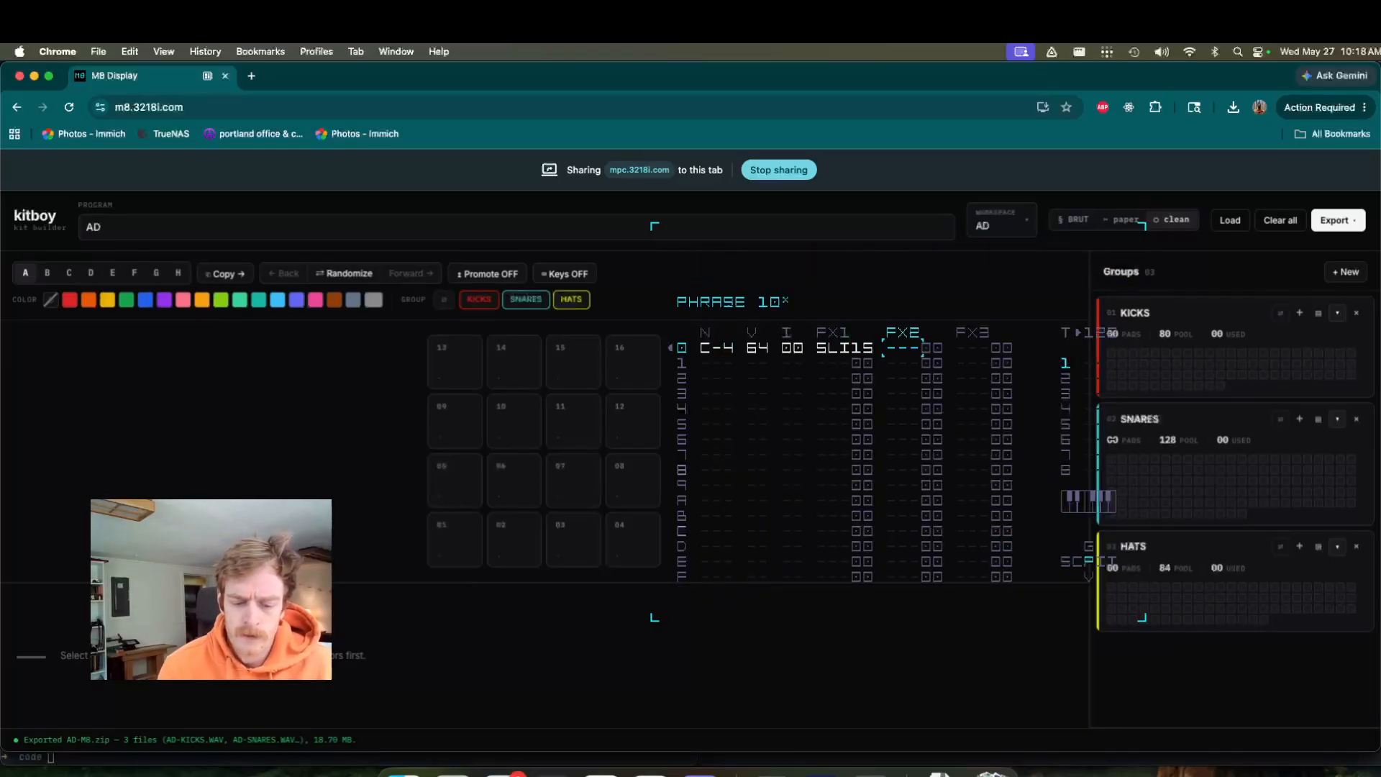
key("shift+Left")
key("shift+Left")
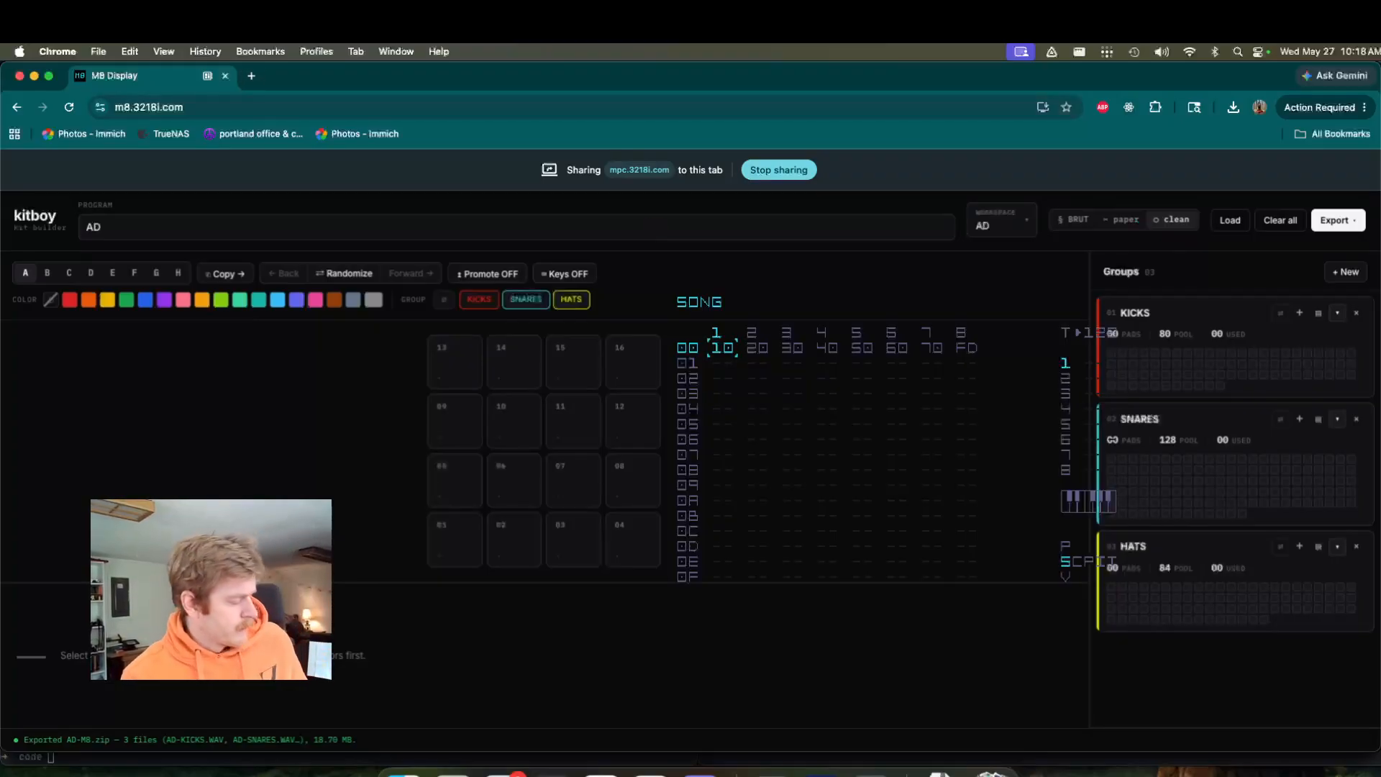
key("super+grave")
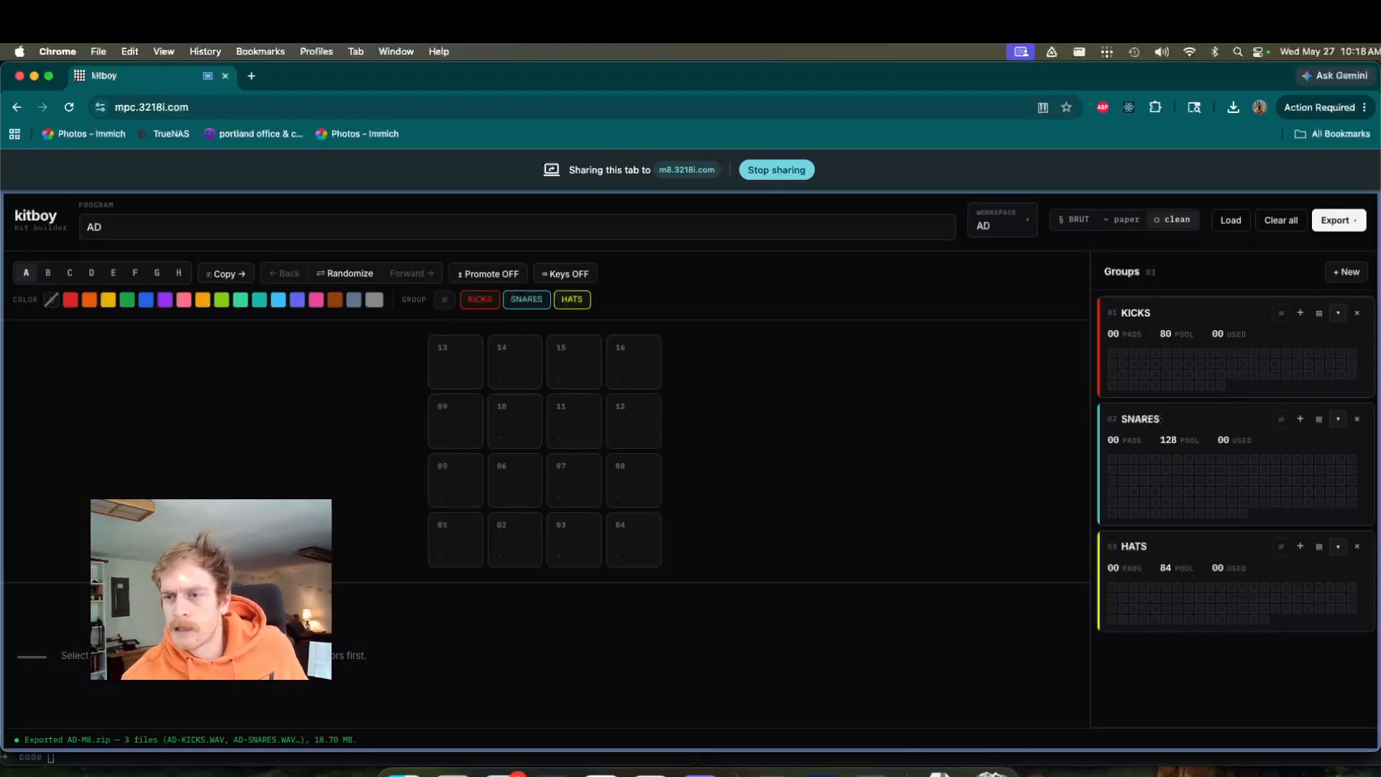